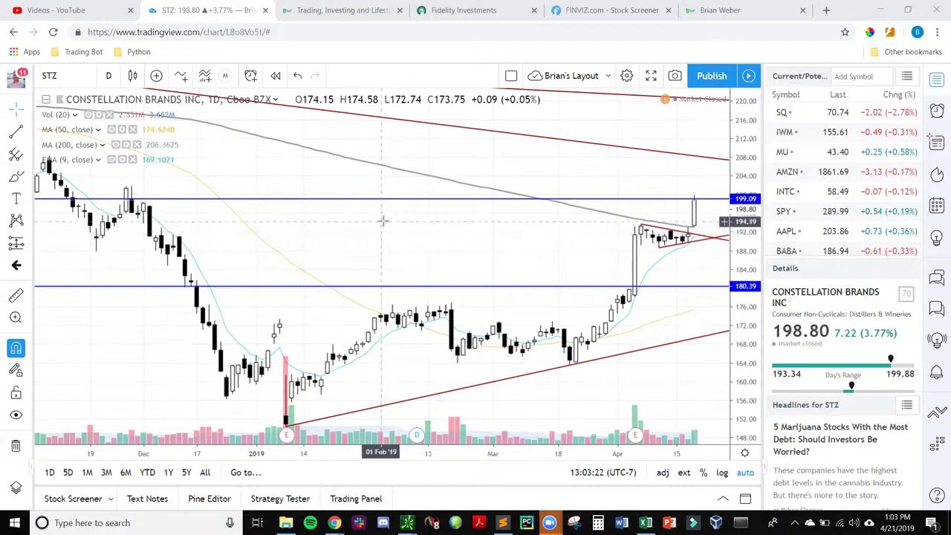
Open the Finviz stock screener and look through the list of saved screen presets without applying one.
{"action": "left_click", "coordinate": [581, 11]}
{"action": "left_click", "coordinate": [108, 133]}
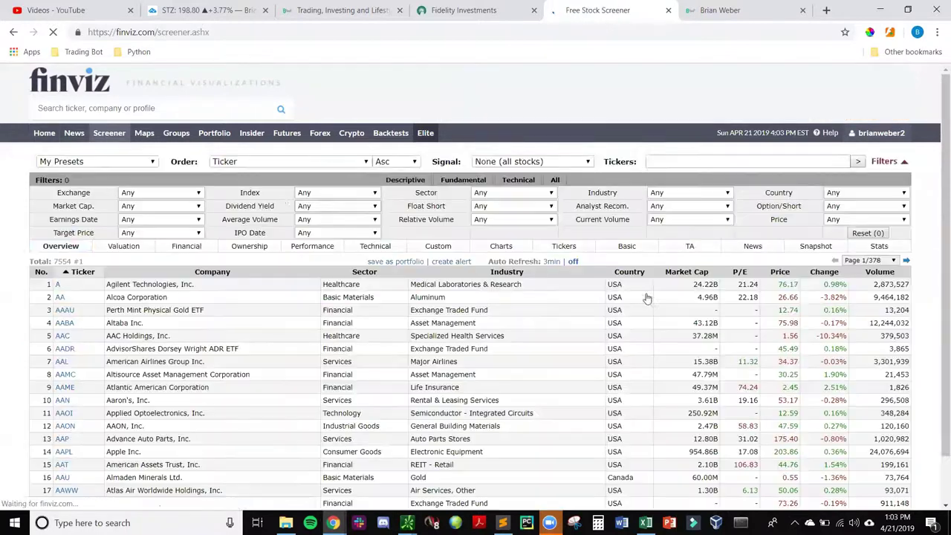
{"action": "left_click", "coordinate": [118, 164]}
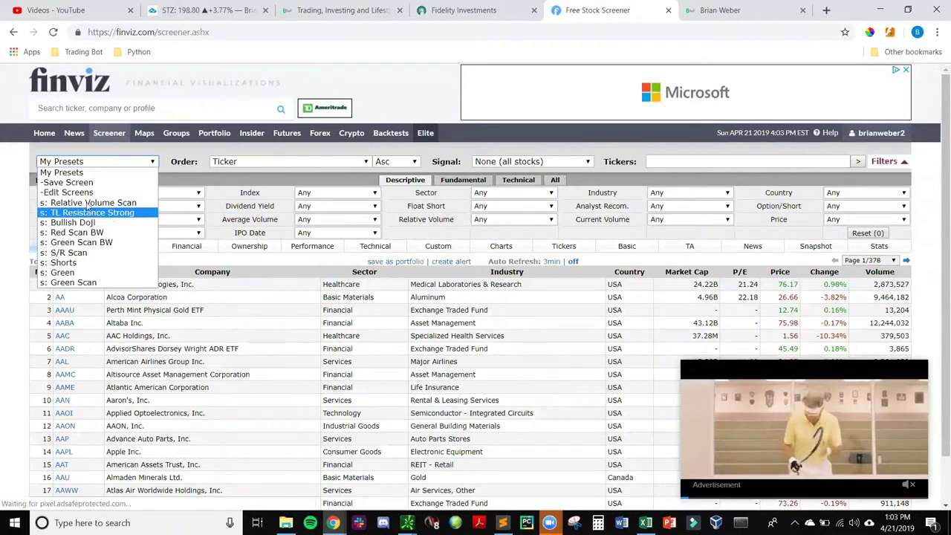
{"action": "left_click", "coordinate": [21, 197]}
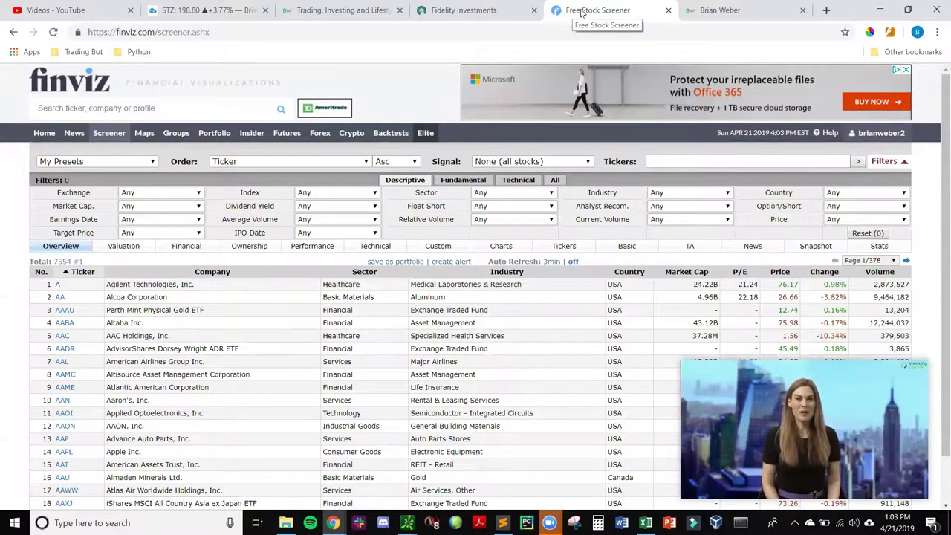
Return to the STZ chart on TradingView and switch it from the daily to the weekly interval.
{"action": "left_click", "coordinate": [212, 13]}
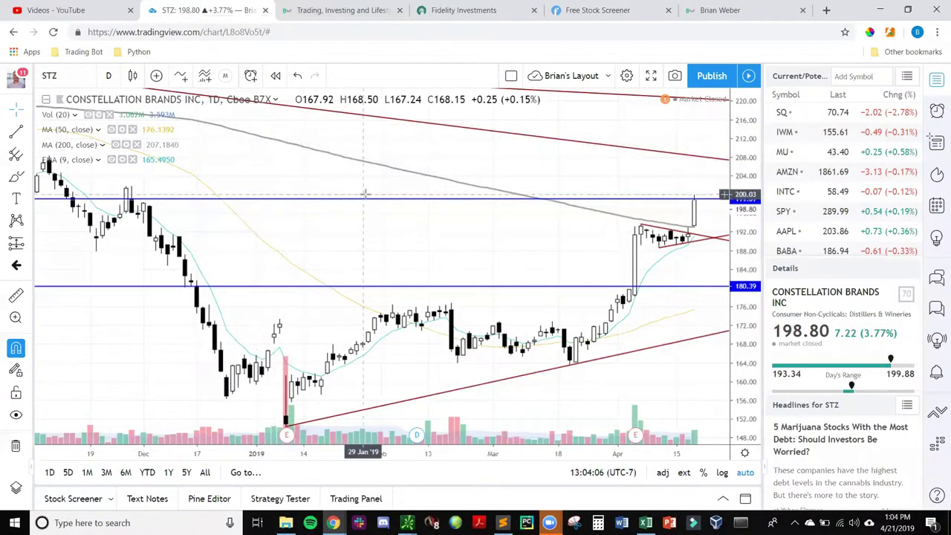
{"action": "left_click_drag", "start_coordinate": [573, 263], "coordinate": [647, 263]}
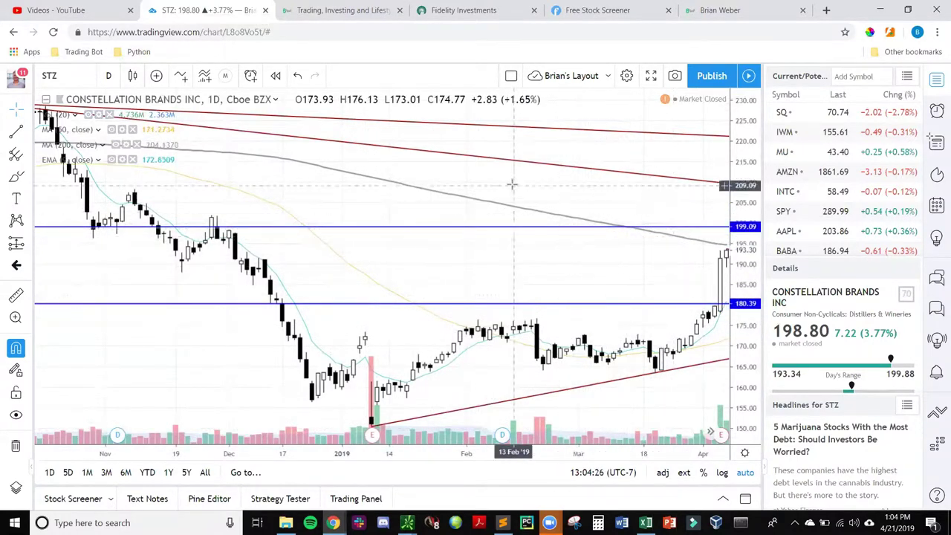
{"action": "left_click", "coordinate": [109, 76]}
{"action": "left_click", "coordinate": [119, 364]}
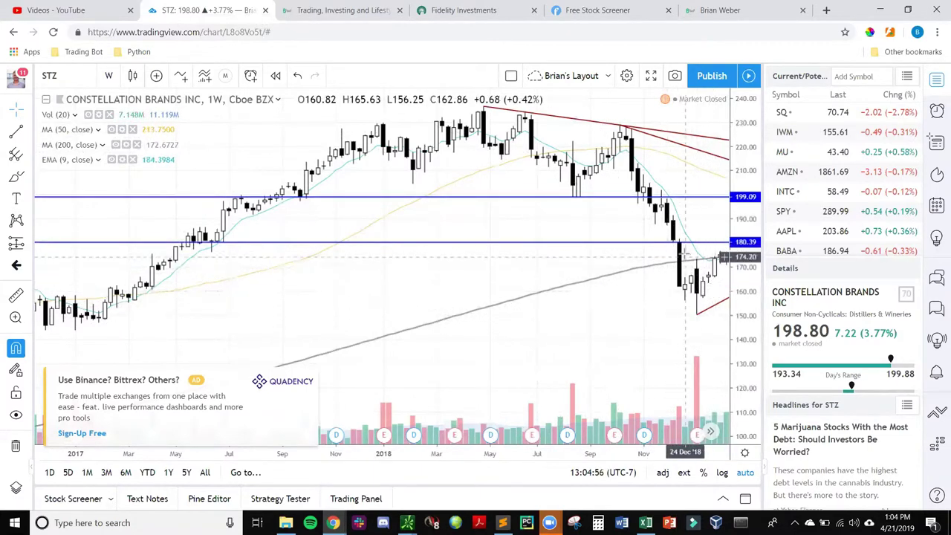
Examine the 180.39 and 199.09 horizontal levels on the weekly STZ chart and return to the daily interval.
{"action": "left_click", "coordinate": [678, 244]}
{"action": "left_click_drag", "start_coordinate": [680, 248], "coordinate": [684, 247]}
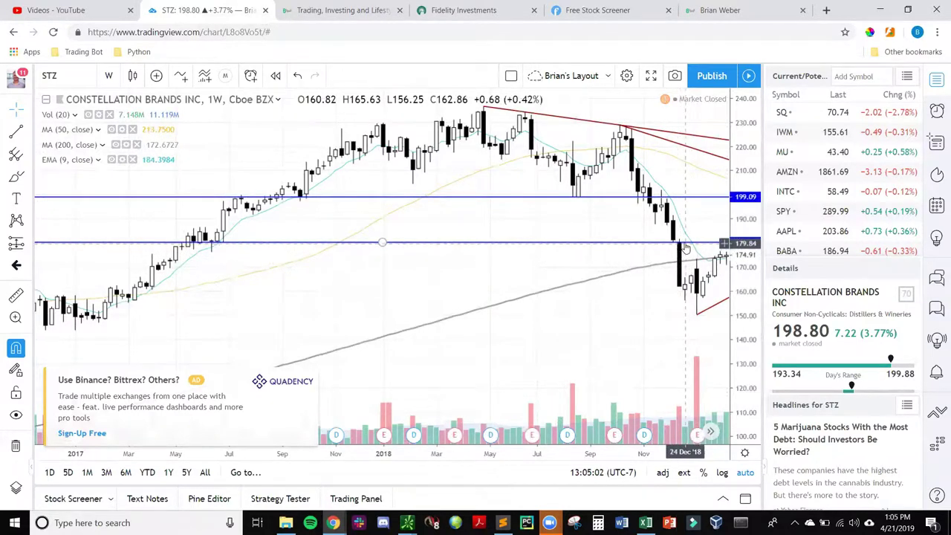
{"action": "left_click_drag", "start_coordinate": [684, 247], "coordinate": [678, 247]}
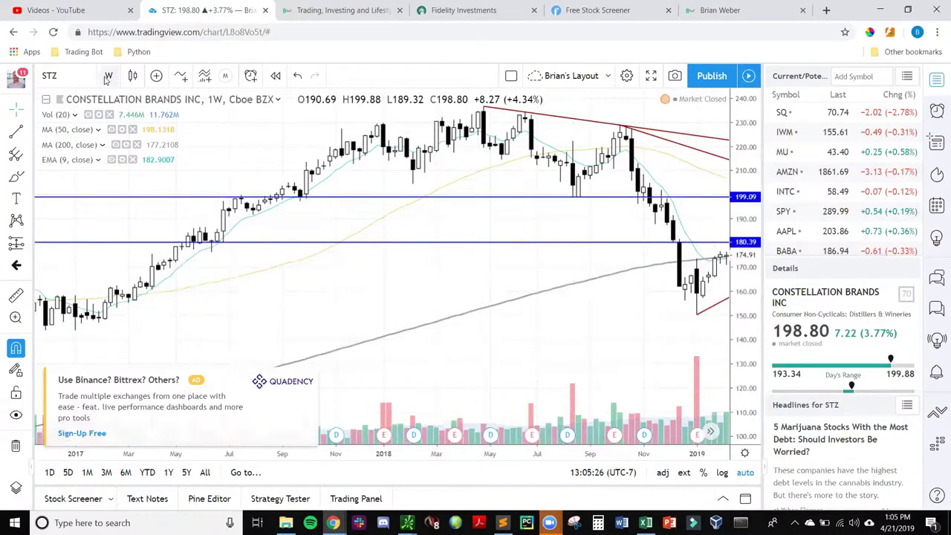
{"action": "left_click", "coordinate": [107, 76]}
{"action": "left_click", "coordinate": [530, 335]}
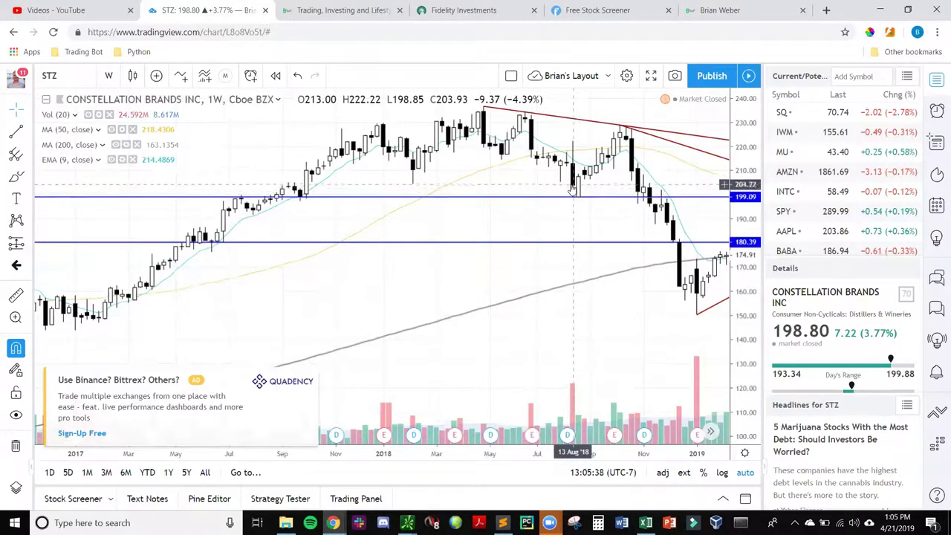
{"action": "left_click_drag", "start_coordinate": [572, 196], "coordinate": [628, 201]}
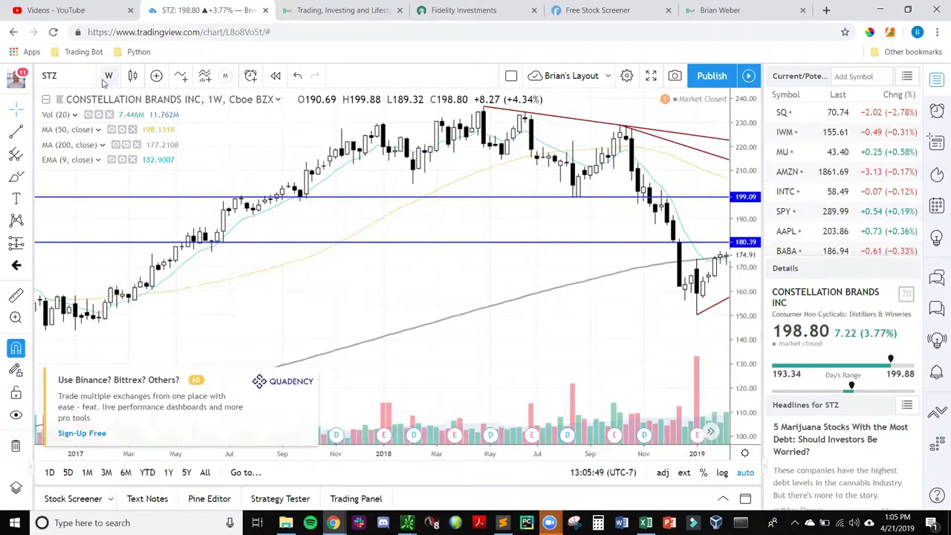
{"action": "left_click", "coordinate": [109, 75]}
{"action": "left_click", "coordinate": [117, 344]}
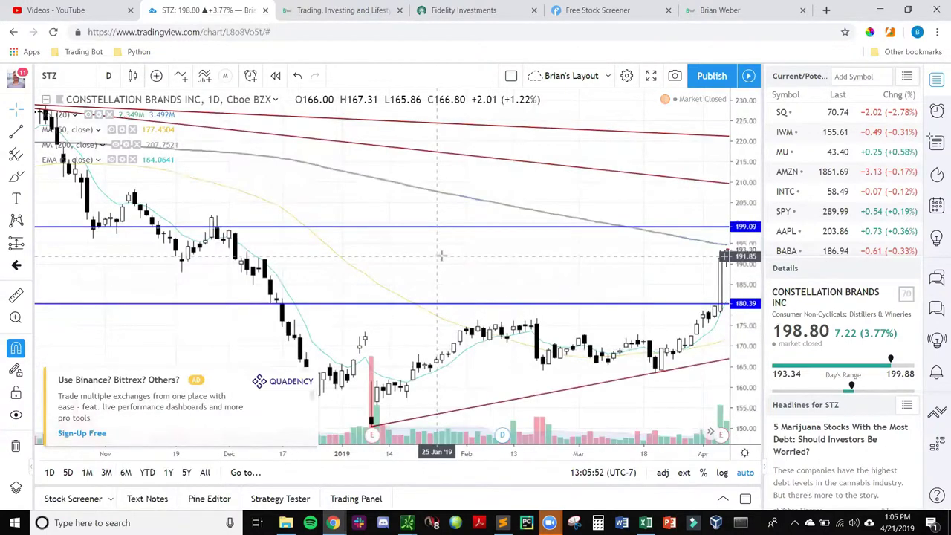
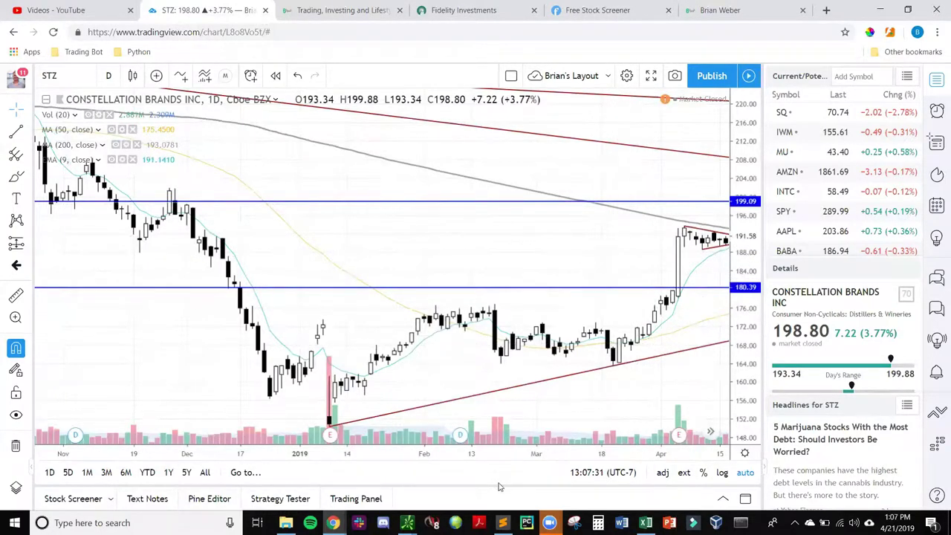
Switch to the thinkorswim main window, inspect the recent STZ daily candles up close, and open the STZ option chain.
{"action": "mouse_move", "coordinate": [406, 522]}
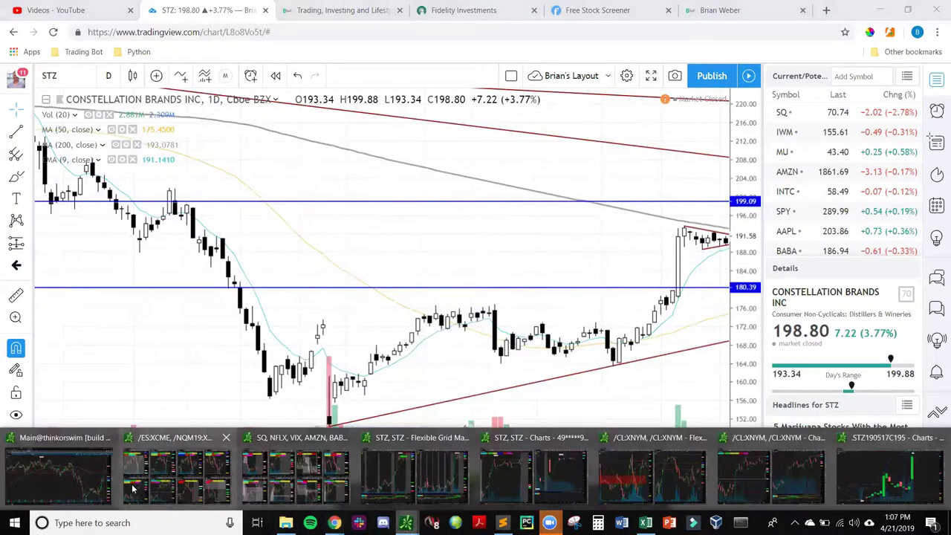
{"action": "left_click", "coordinate": [84, 470]}
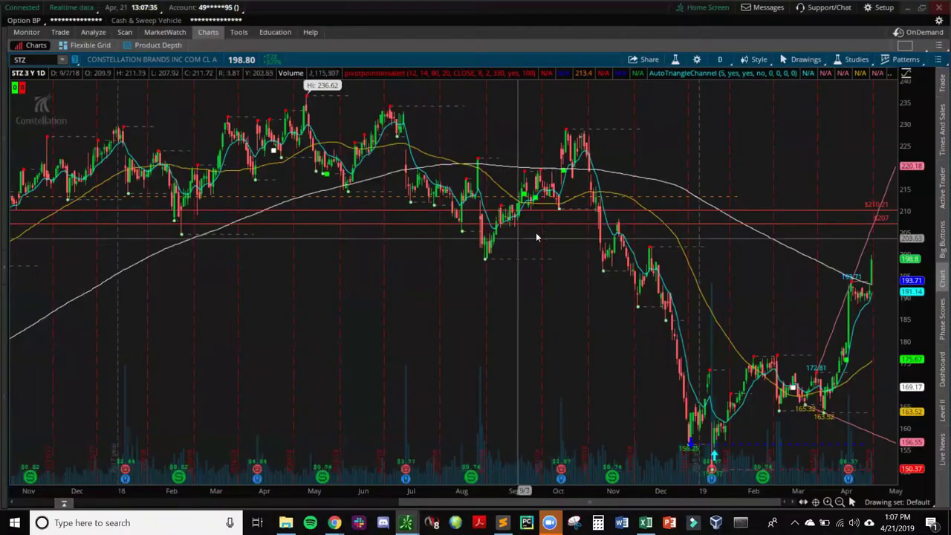
{"action": "left_click", "coordinate": [828, 503]}
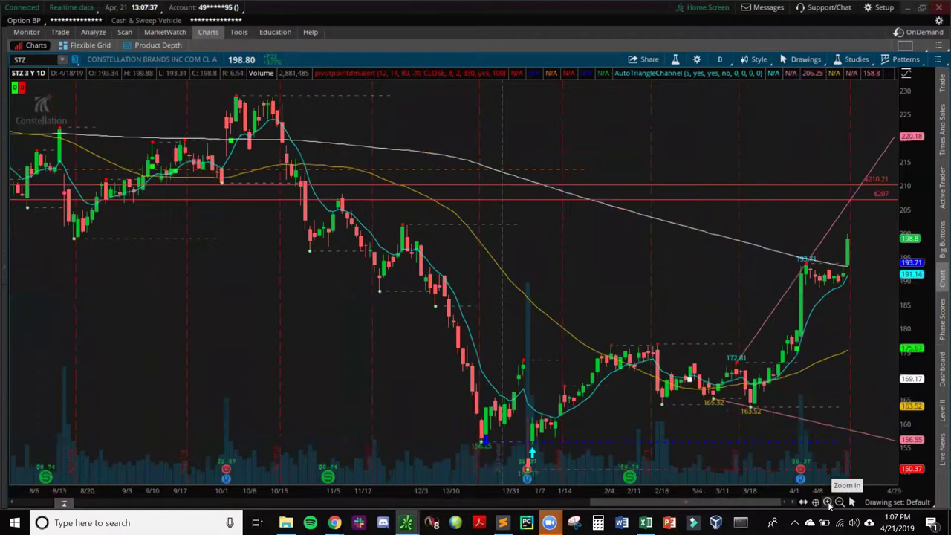
{"action": "left_click", "coordinate": [58, 33]}
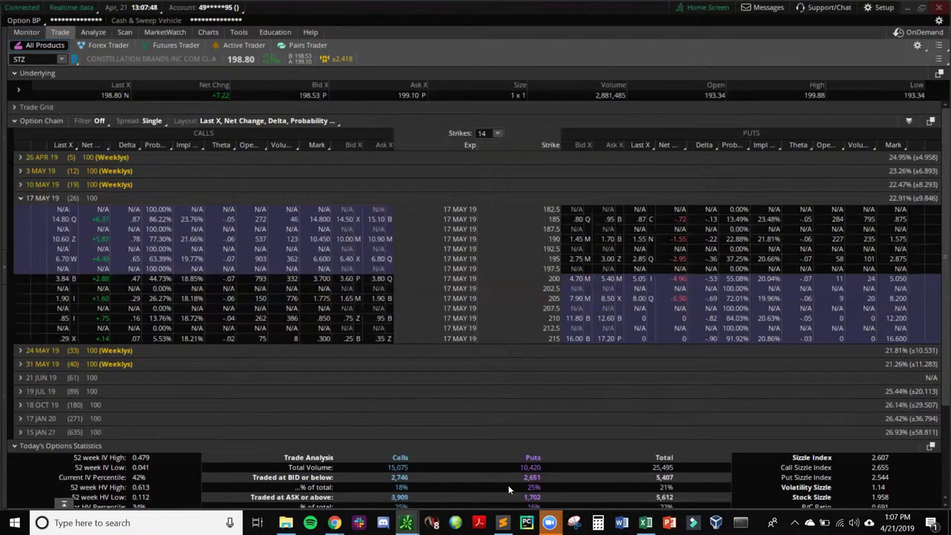
On the STZ 17 May 19 195 call chart, draw Fibonacci levels between the 4.22 high and the 0.66 low.
{"action": "mouse_move", "coordinate": [405, 522]}
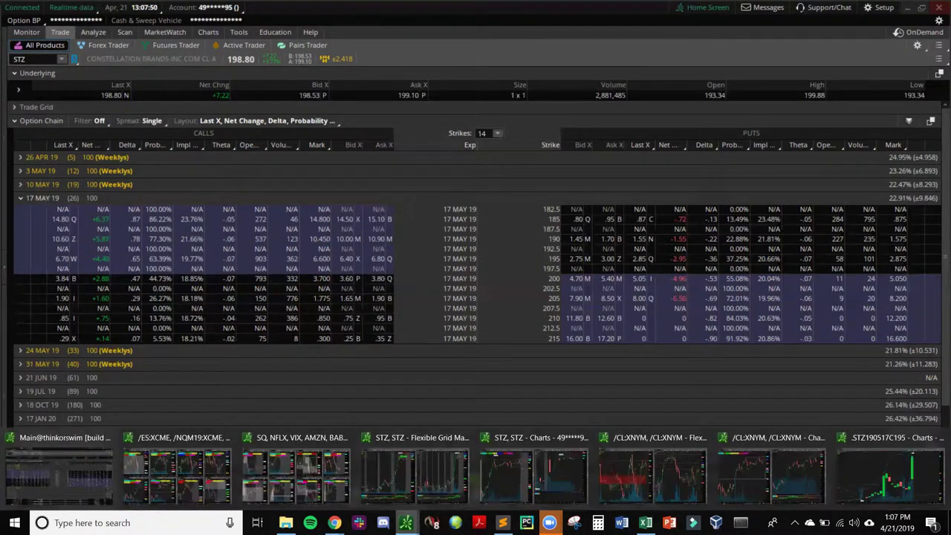
{"action": "left_click", "coordinate": [888, 468]}
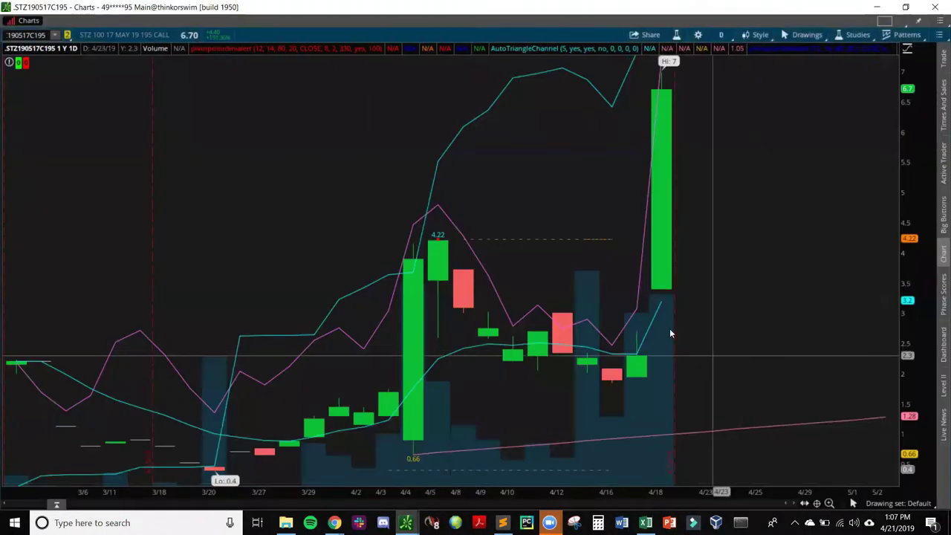
{"action": "middle_click", "coordinate": [501, 188]}
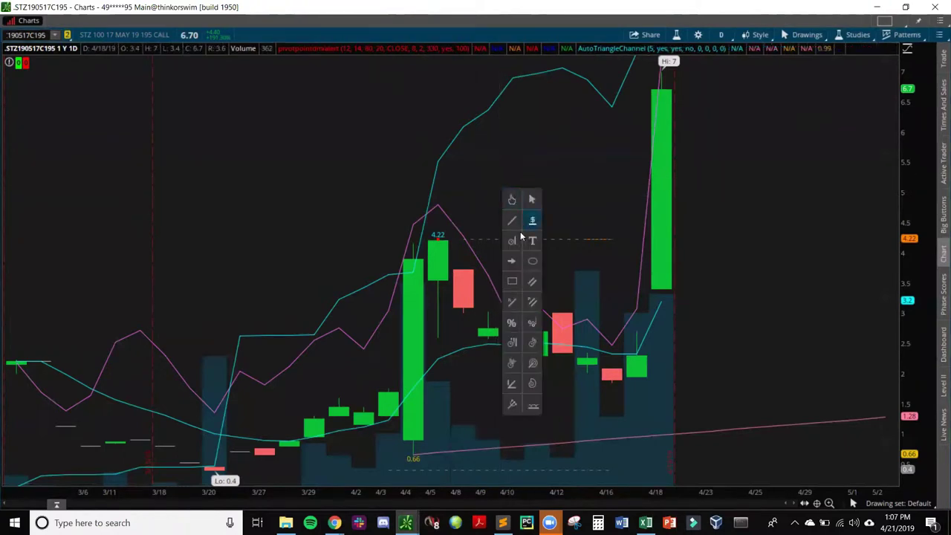
{"action": "left_click", "coordinate": [529, 323]}
{"action": "mouse_move", "coordinate": [438, 235]}
{"action": "left_mouse_down"}
{"action": "mouse_move", "coordinate": [429, 440]}
{"action": "mouse_move", "coordinate": [413, 449]}
{"action": "left_mouse_up"}
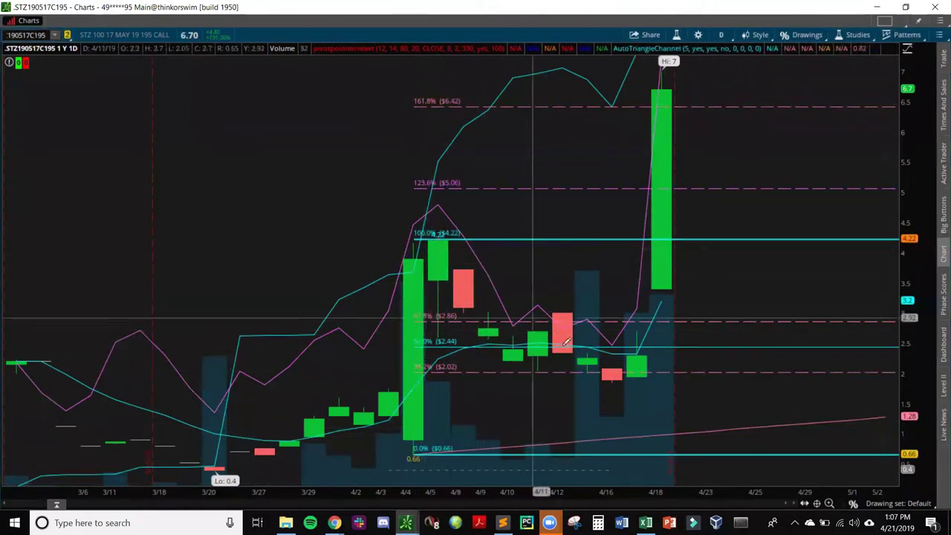
{"action": "middle_click", "coordinate": [382, 272]}
{"action": "left_click", "coordinate": [386, 245]}
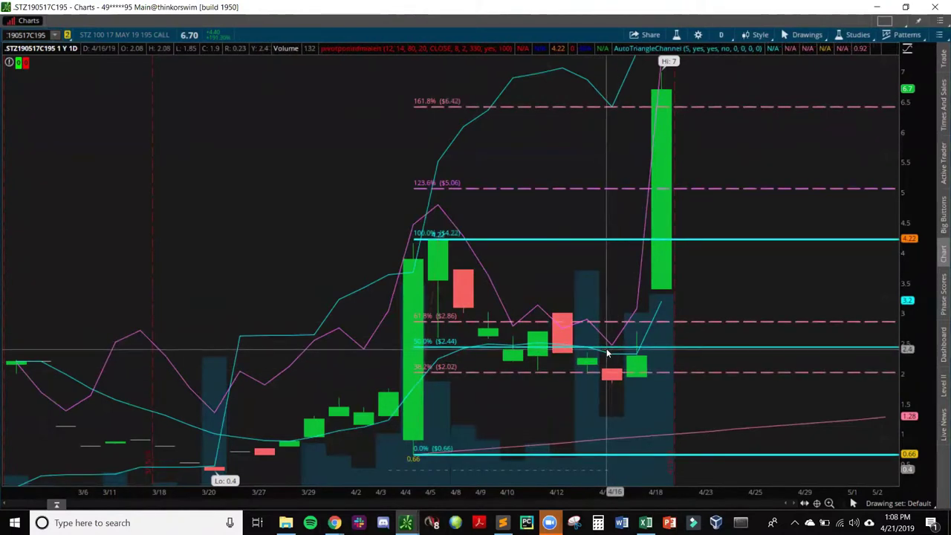
{"action": "mouse_move", "coordinate": [607, 353]}
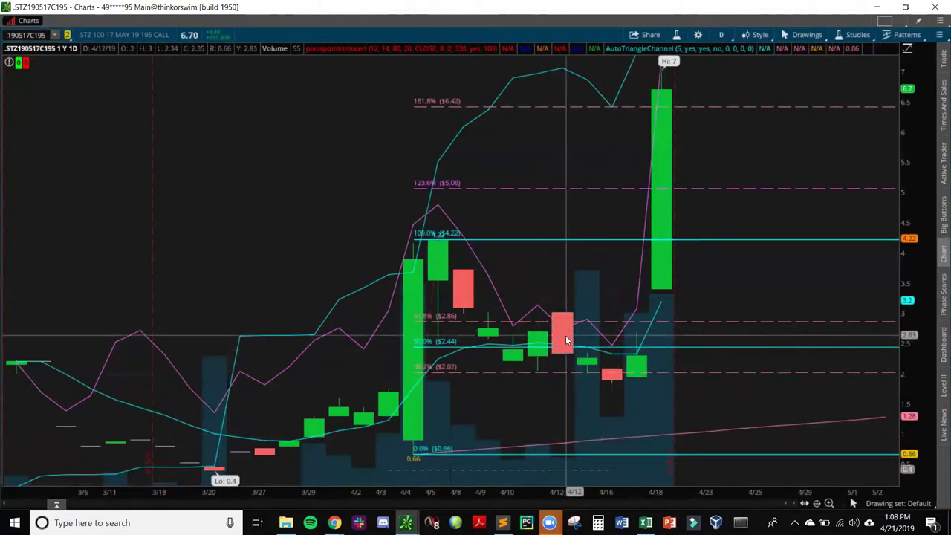
Switch back to the TradingView browser window and open the Twitter home feed in a new tab.
{"action": "mouse_move", "coordinate": [335, 522]}
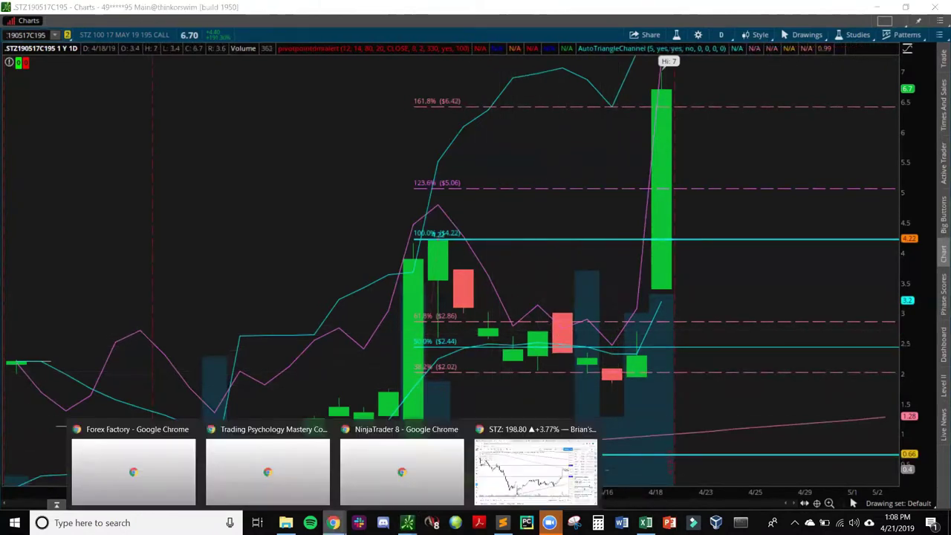
{"action": "left_click", "coordinate": [532, 470]}
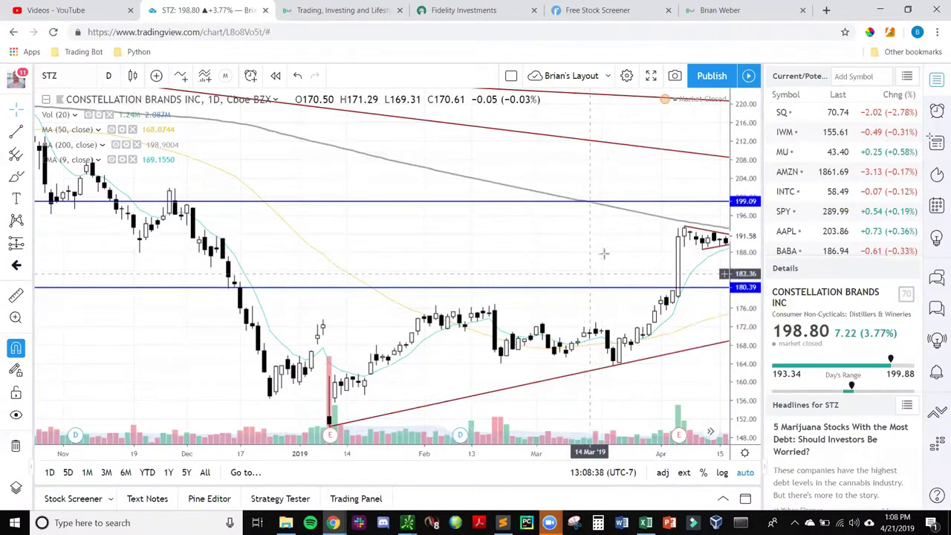
{"action": "left_click", "coordinate": [826, 13]}
{"action": "type", "text": "tw"}
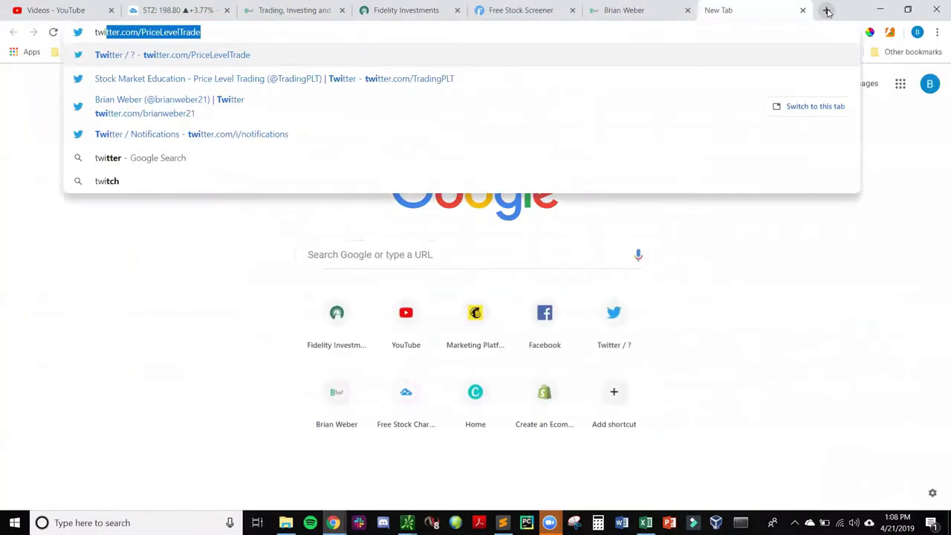
{"action": "key", "text": "Return"}
{"action": "left_click", "coordinate": [131, 80]}
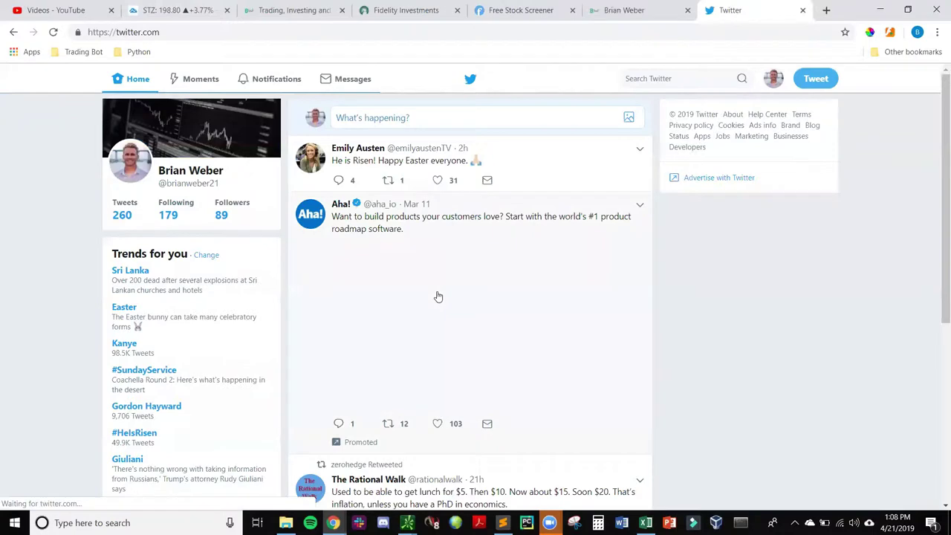
Open the account's own Twitter profile and find the Apr 18 tweets about the $STZ trade.
{"action": "scroll", "coordinate": [438, 296], "scroll_direction": "down", "scroll_amount": 2}
{"action": "scroll", "coordinate": [254, 204], "scroll_direction": "up", "scroll_amount": 2}
{"action": "left_click", "coordinate": [773, 79]}
{"action": "left_click", "coordinate": [687, 126]}
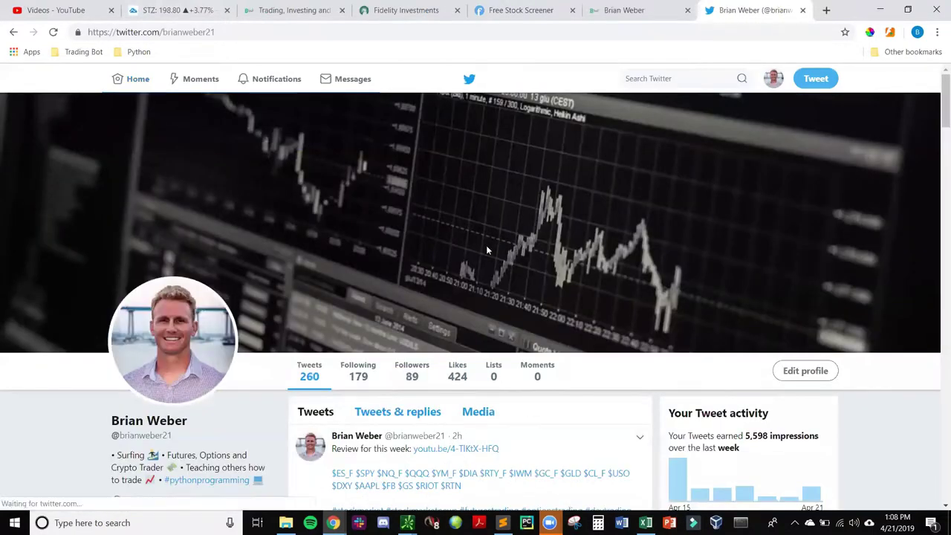
{"action": "scroll", "coordinate": [487, 243], "scroll_direction": "down", "scroll_amount": 2}
{"action": "scroll", "coordinate": [486, 244], "scroll_direction": "down", "scroll_amount": 5}
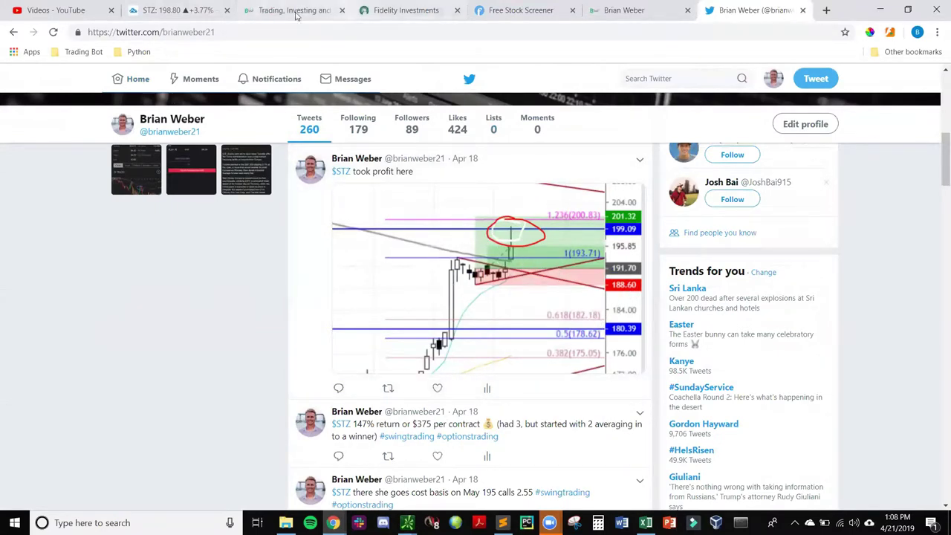
Compare the STZ daily chart in TradingView with the 195 call chart in thinkorswim, ending on the TradingView chart.
{"action": "left_click", "coordinate": [178, 10]}
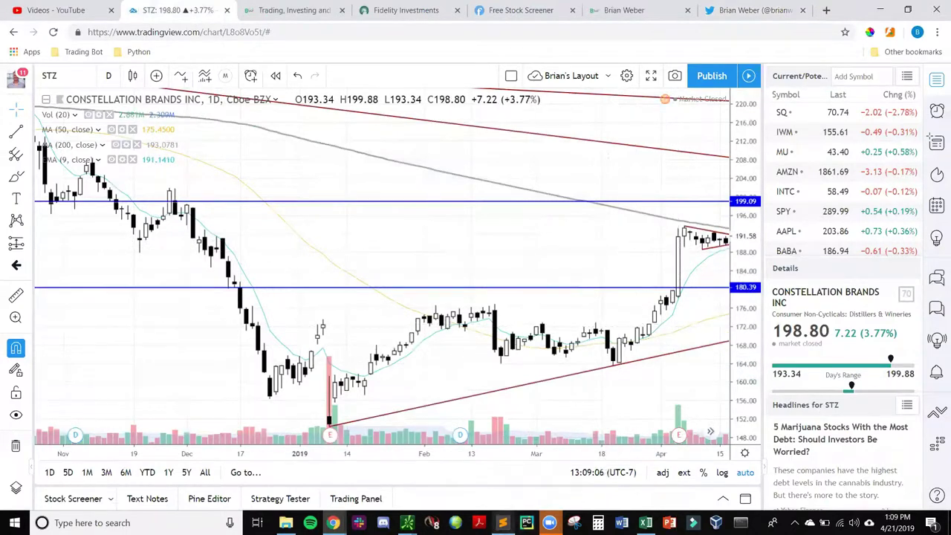
{"action": "mouse_move", "coordinate": [407, 522]}
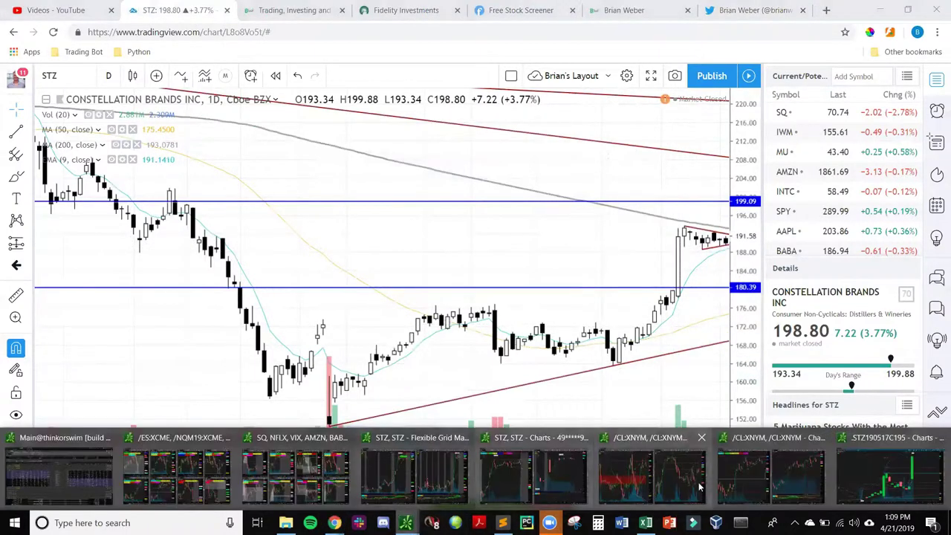
{"action": "left_click", "coordinate": [871, 475]}
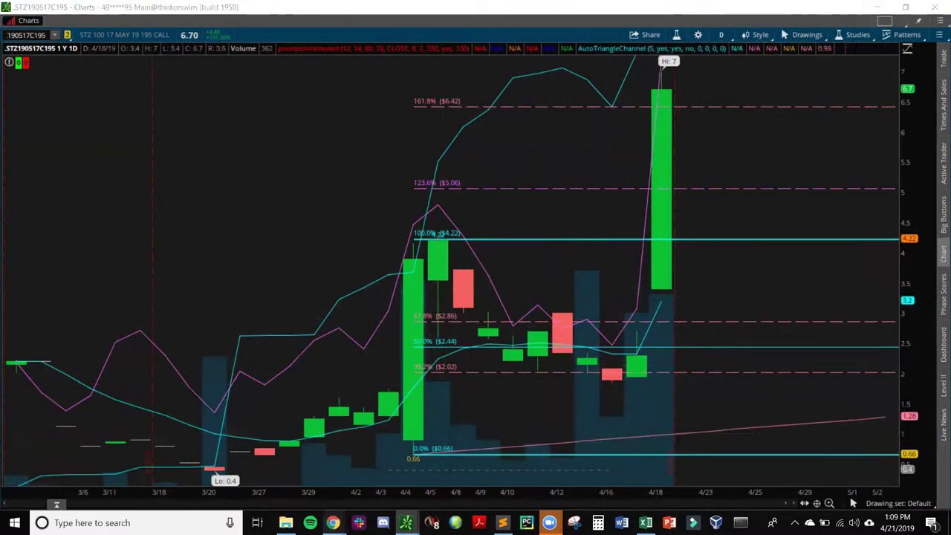
{"action": "mouse_move", "coordinate": [334, 522]}
{"action": "left_click", "coordinate": [535, 464]}
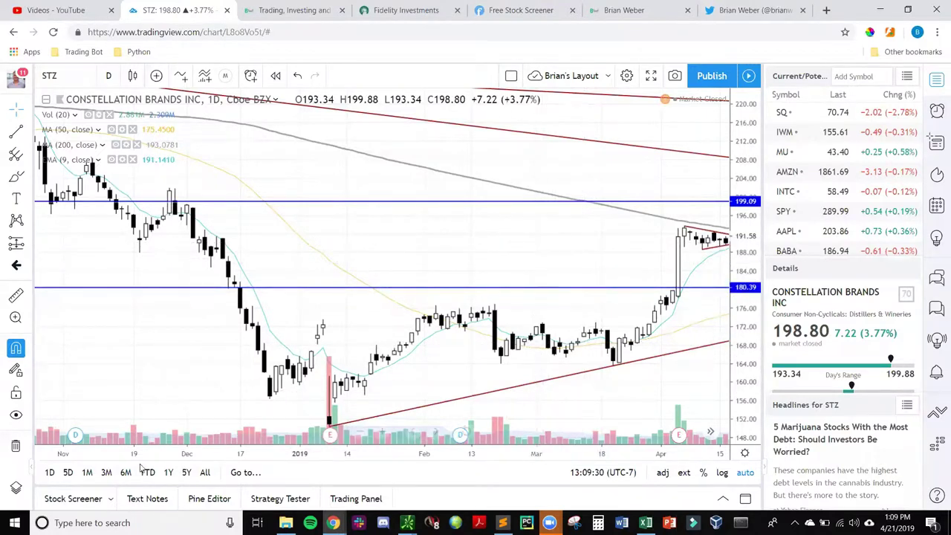
Review the 17 May 19 STZ option chain in thinkorswim and reopen the 195 call chart.
{"action": "left_click", "coordinate": [94, 468]}
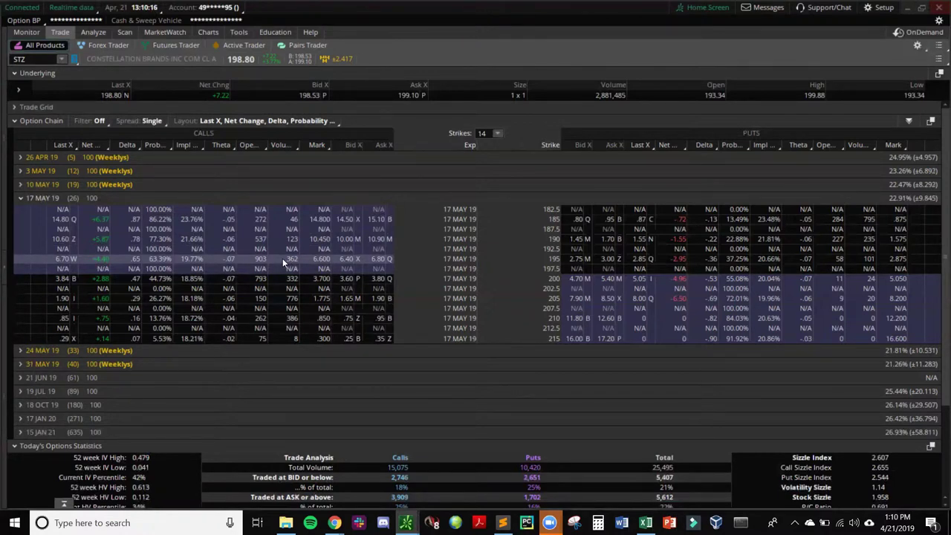
{"action": "mouse_move", "coordinate": [405, 522]}
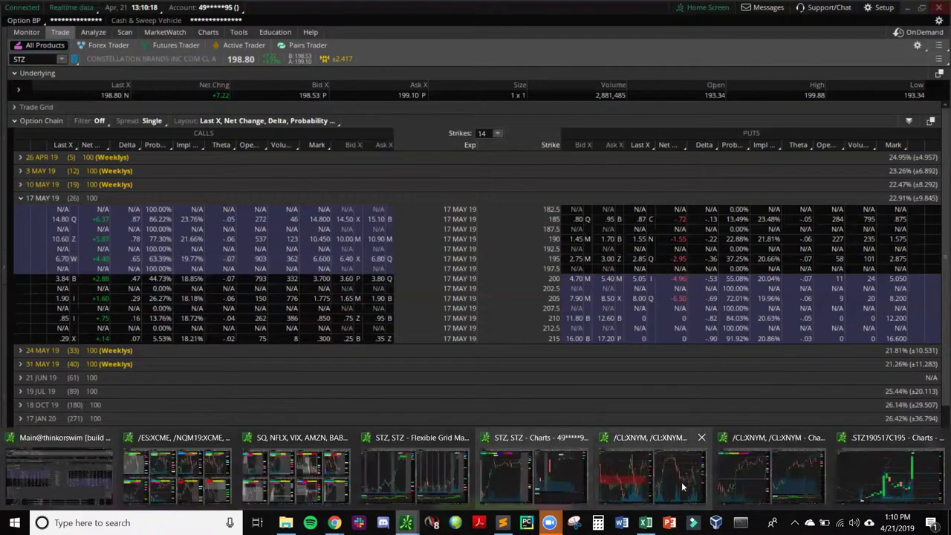
{"action": "left_click", "coordinate": [902, 472]}
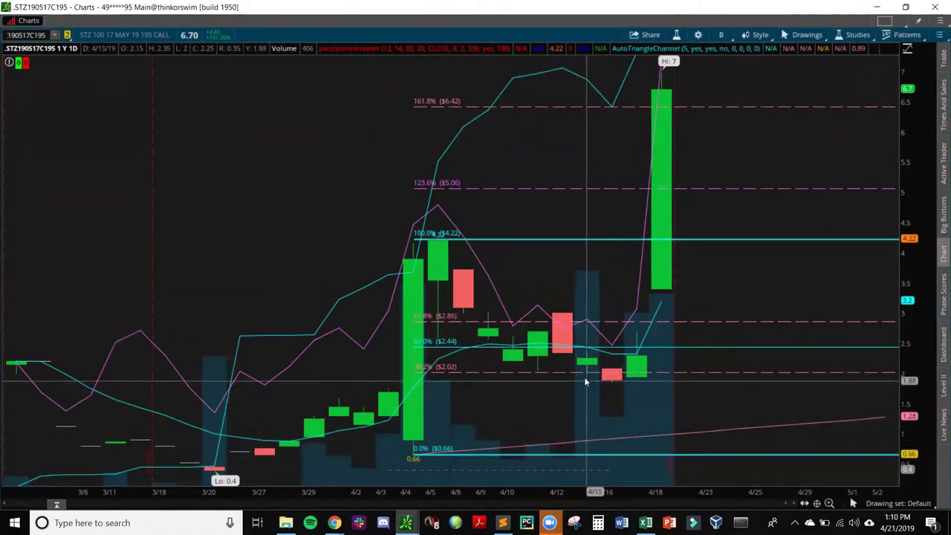
Return from the 195 call chart to the STZ daily chart in TradingView and examine the mid-April candles.
{"action": "mouse_move", "coordinate": [583, 373]}
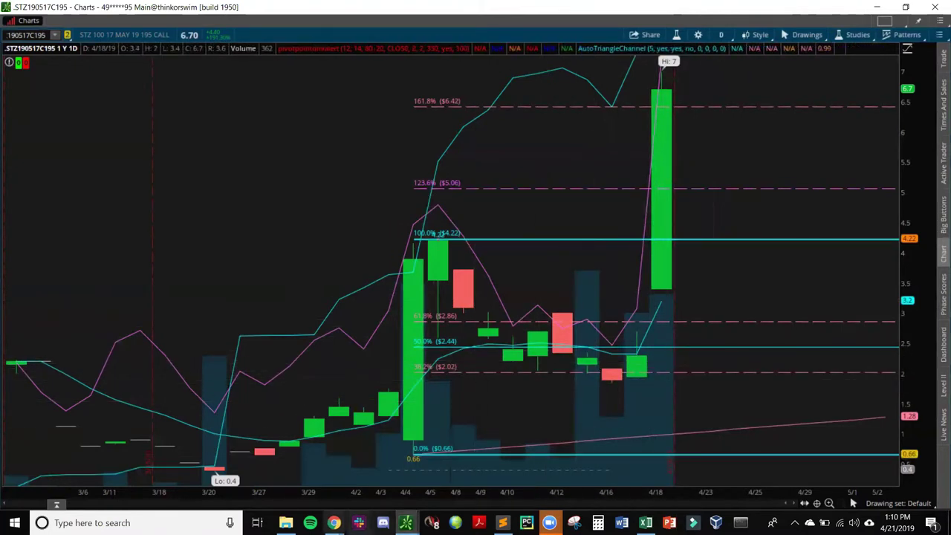
{"action": "mouse_move", "coordinate": [334, 522]}
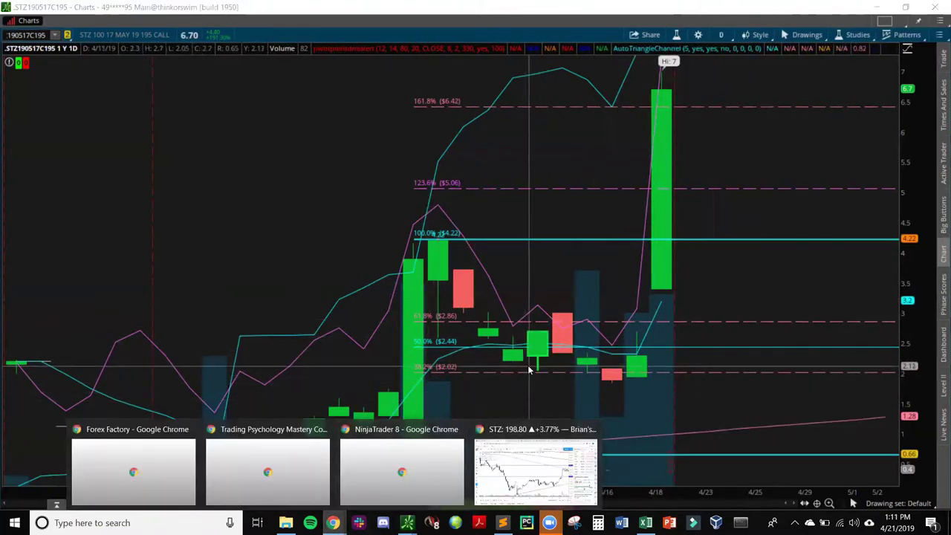
{"action": "left_click", "coordinate": [535, 472]}
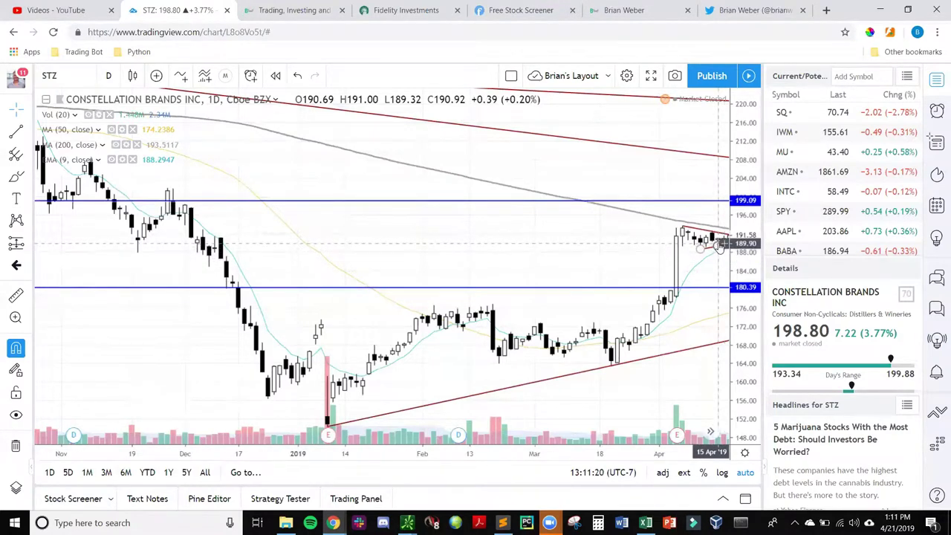
{"action": "scroll", "coordinate": [624, 262], "scroll_direction": "right", "scroll_amount": 1}
{"action": "scroll", "coordinate": [624, 262], "scroll_direction": "right", "scroll_amount": 1}
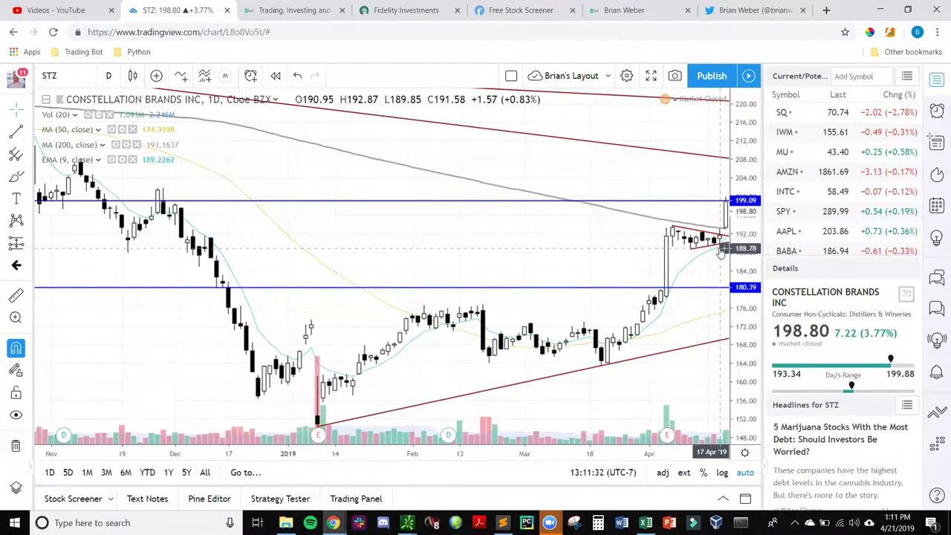
Place a horizontal line at about 189.32, just under the April consolidation on the STZ daily chart.
{"action": "left_click", "coordinate": [33, 132]}
{"action": "left_click", "coordinate": [64, 207]}
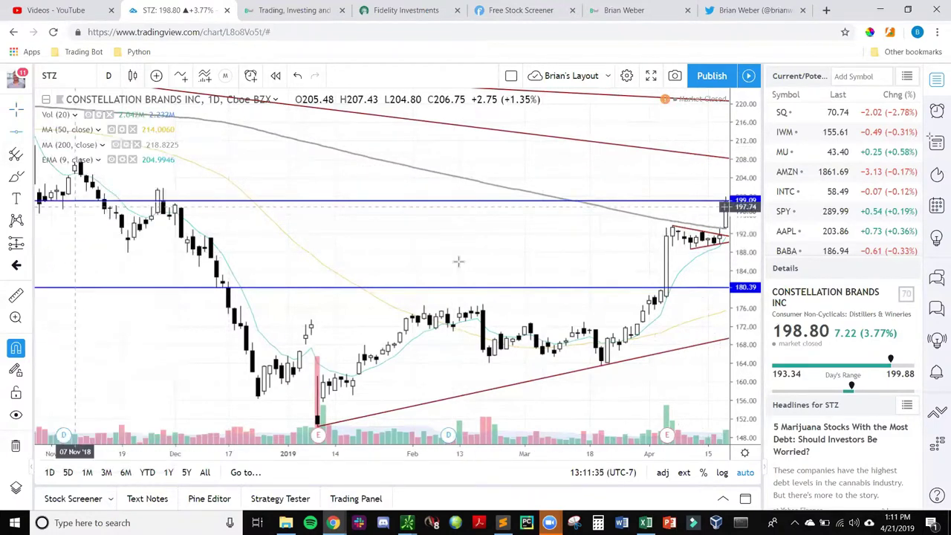
{"action": "left_click", "coordinate": [709, 246]}
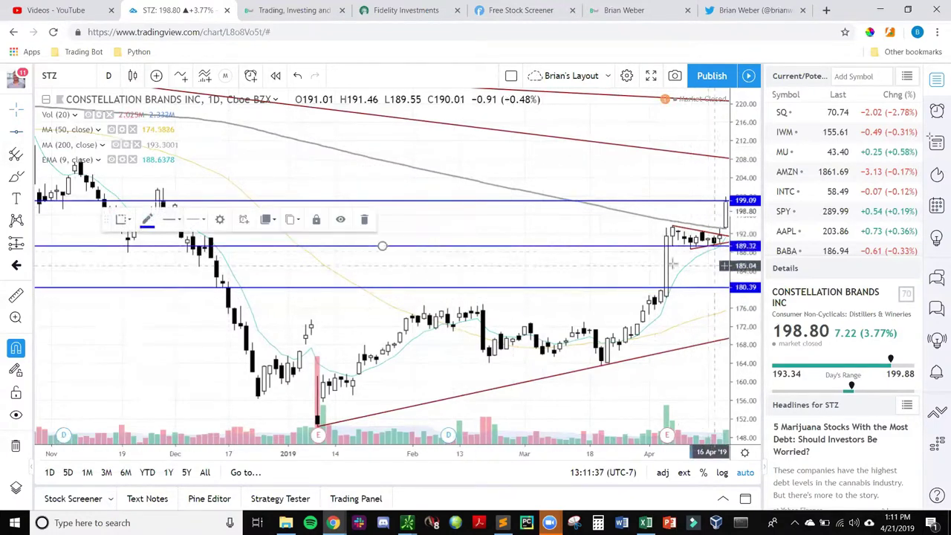
Apply the Stop loss template to the new horizontal line and set its price to 189.20.
{"action": "double_click", "coordinate": [529, 249]}
{"action": "left_click", "coordinate": [377, 412]}
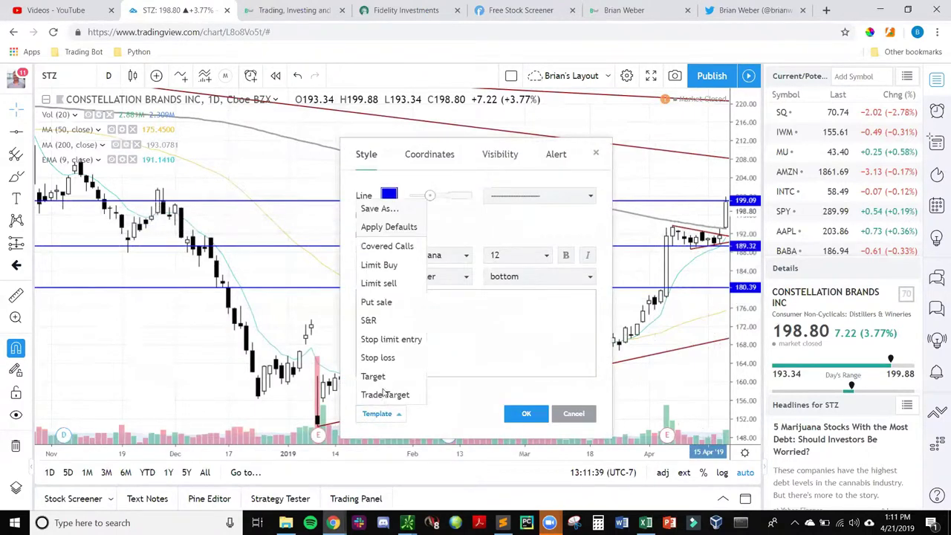
{"action": "left_click", "coordinate": [385, 352]}
{"action": "left_click", "coordinate": [430, 154]}
{"action": "left_click", "coordinate": [426, 195]}
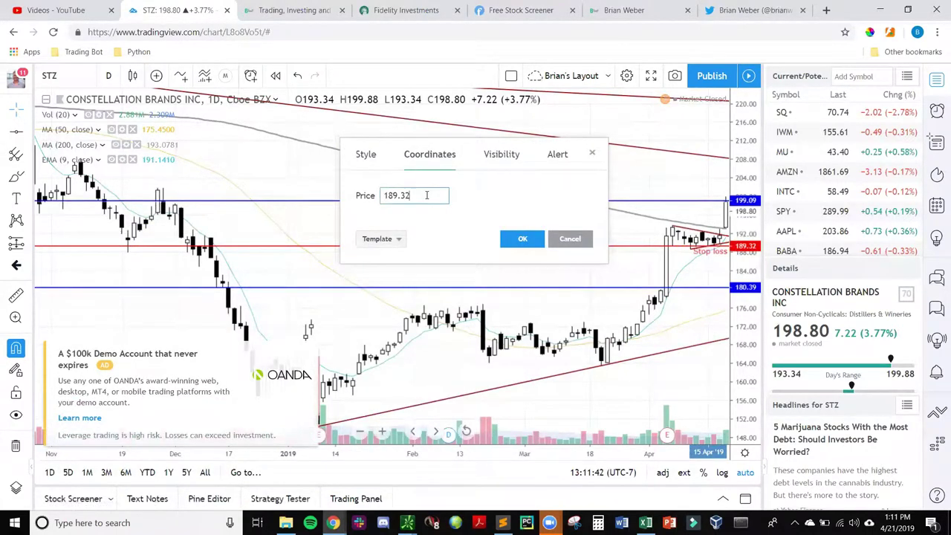
{"action": "type", "text": "2"}
{"action": "left_click", "coordinate": [522, 239]}
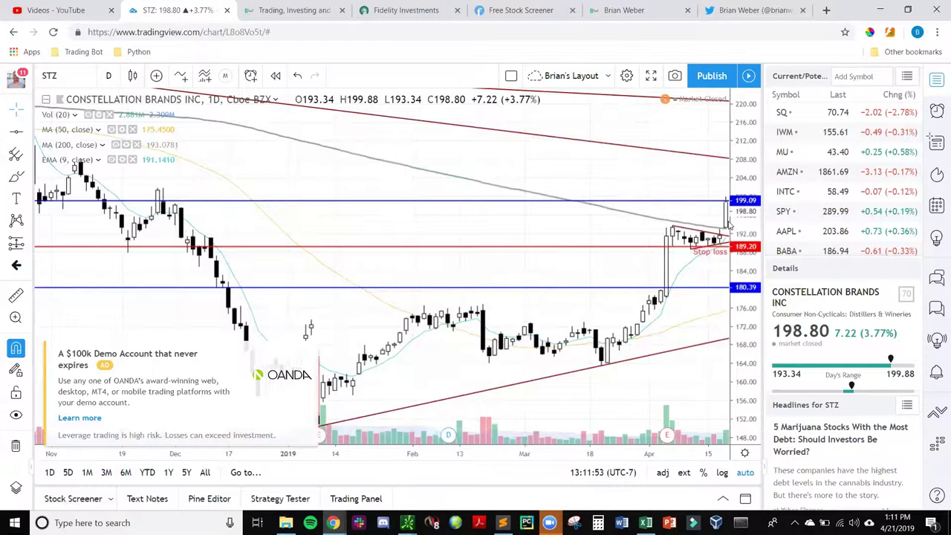
Check the Apr 18 price action on the 5-minute STZ chart, ending back on the 1-day interval.
{"action": "scroll", "coordinate": [730, 225], "scroll_direction": "right", "scroll_amount": 2}
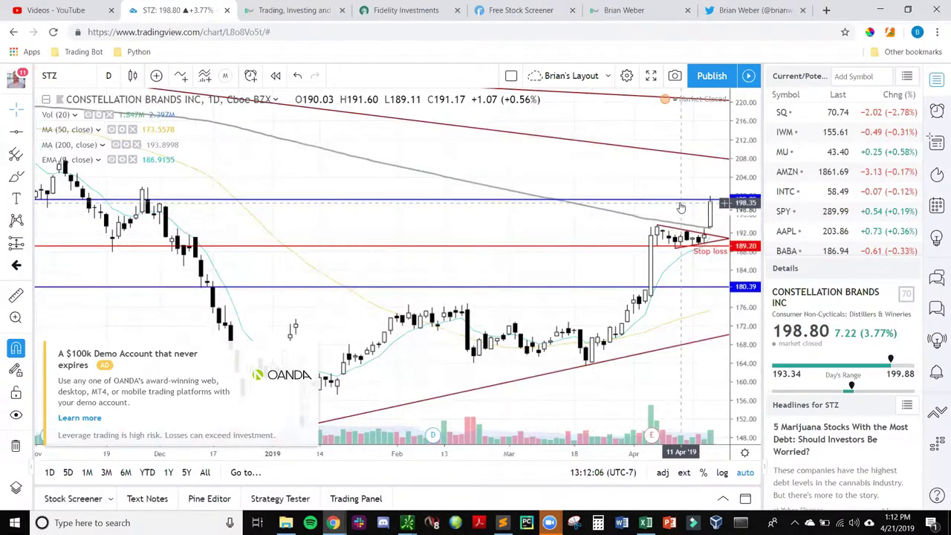
{"action": "left_click", "coordinate": [108, 76]}
{"action": "left_click", "coordinate": [123, 131]}
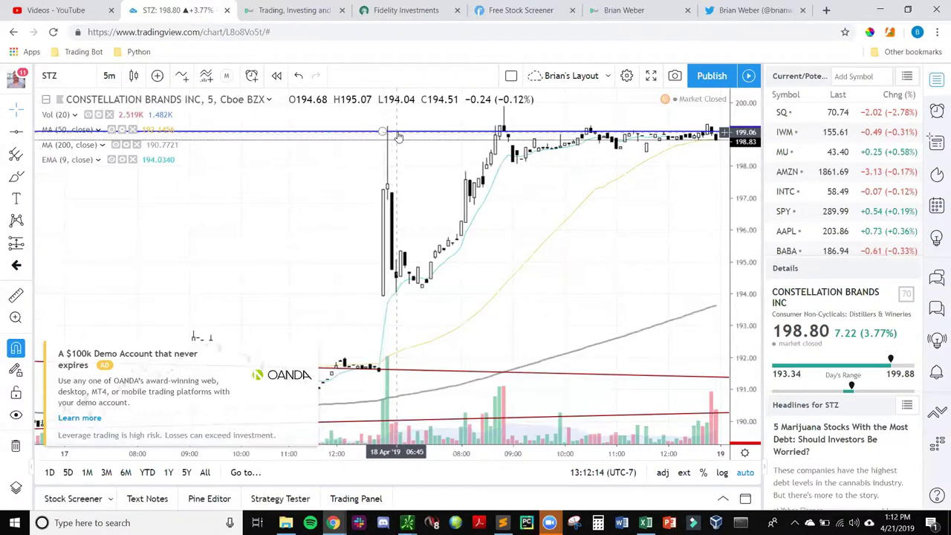
{"action": "left_click", "coordinate": [109, 75]}
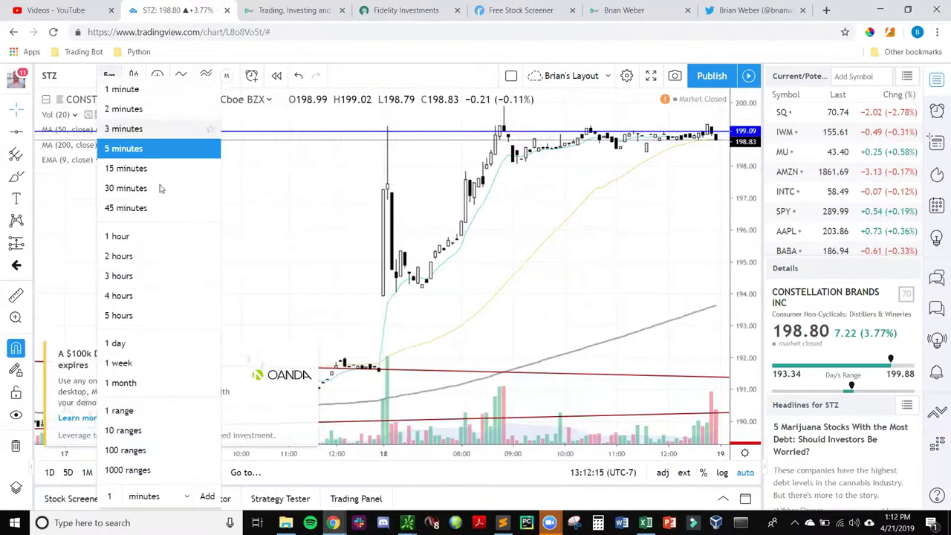
{"action": "left_click", "coordinate": [116, 342]}
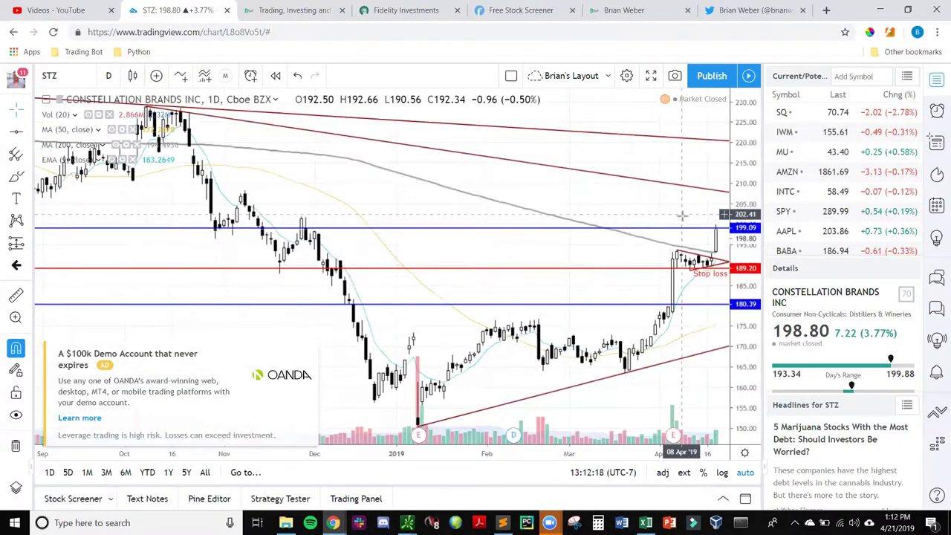
{"action": "scroll", "coordinate": [682, 216], "scroll_direction": "up", "scroll_amount": 1}
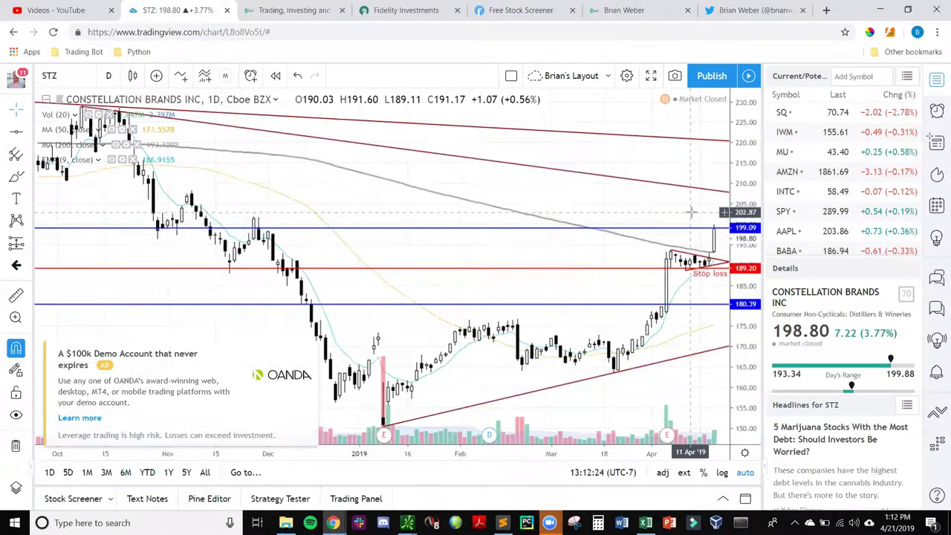
Switch to the Fidelity transaction history and view the details of the 04/12/2019 STZ 195 call purchase.
{"action": "left_click", "coordinate": [407, 10]}
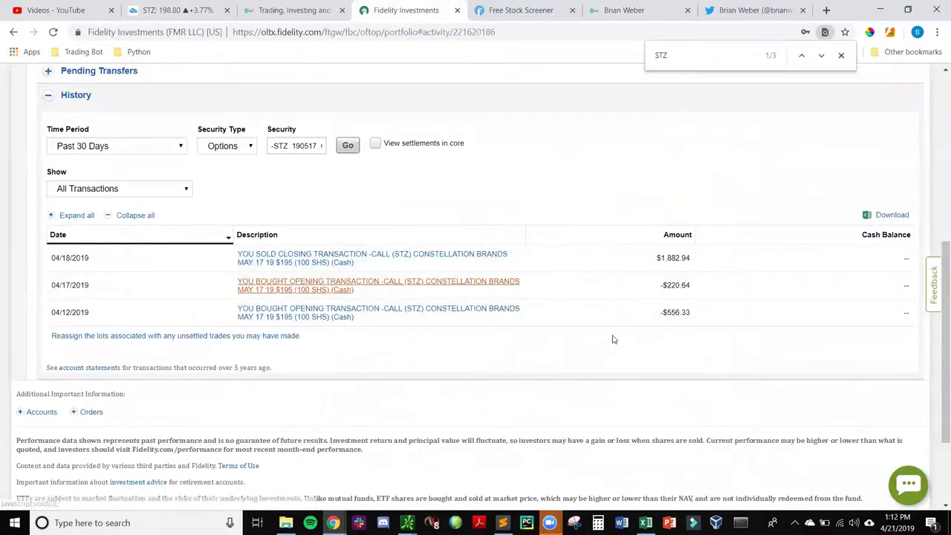
{"action": "left_click", "coordinate": [336, 314]}
{"action": "scroll", "coordinate": [260, 394], "scroll_direction": "down", "scroll_amount": 1}
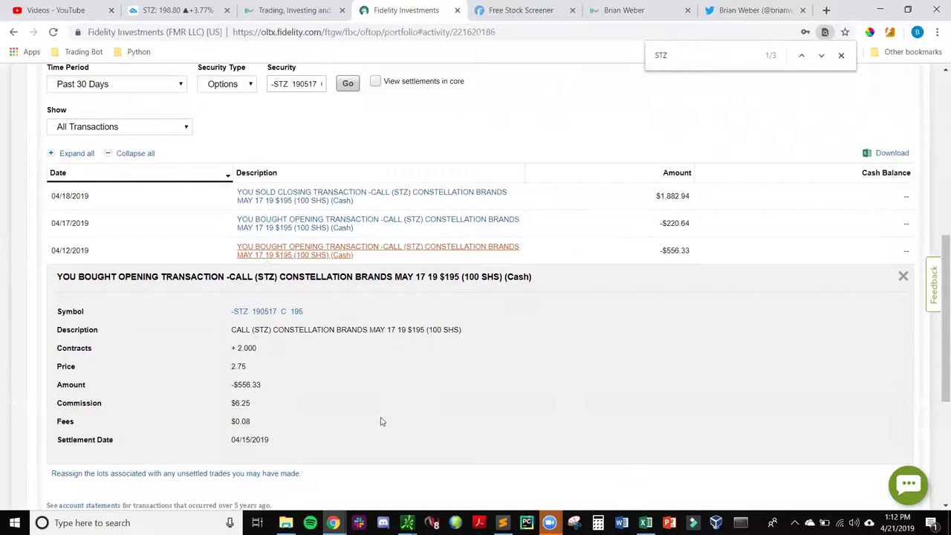
{"action": "scroll", "coordinate": [371, 413], "scroll_direction": "up", "scroll_amount": 1}
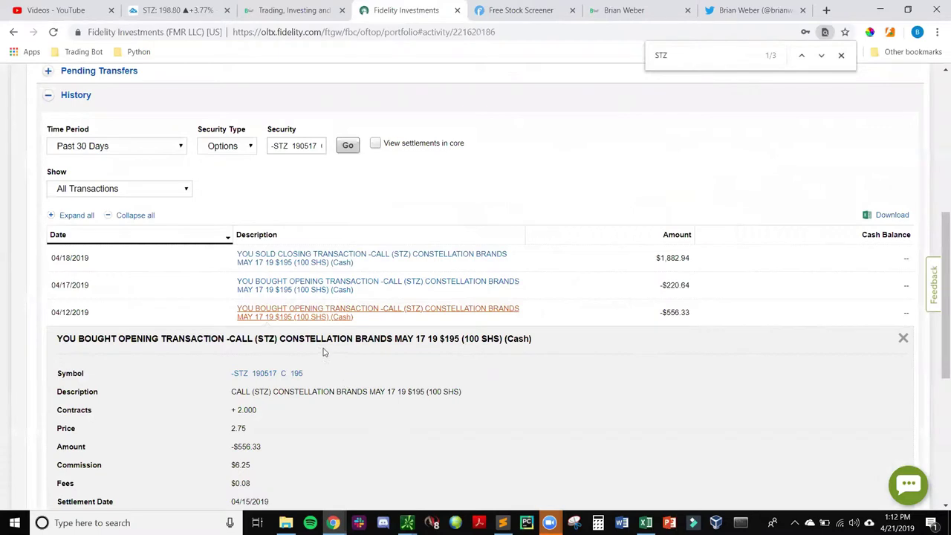
Expand the details of the 04/17/2019 STZ call purchase and the 04/18/2019 closing sale.
{"action": "left_click", "coordinate": [310, 290]}
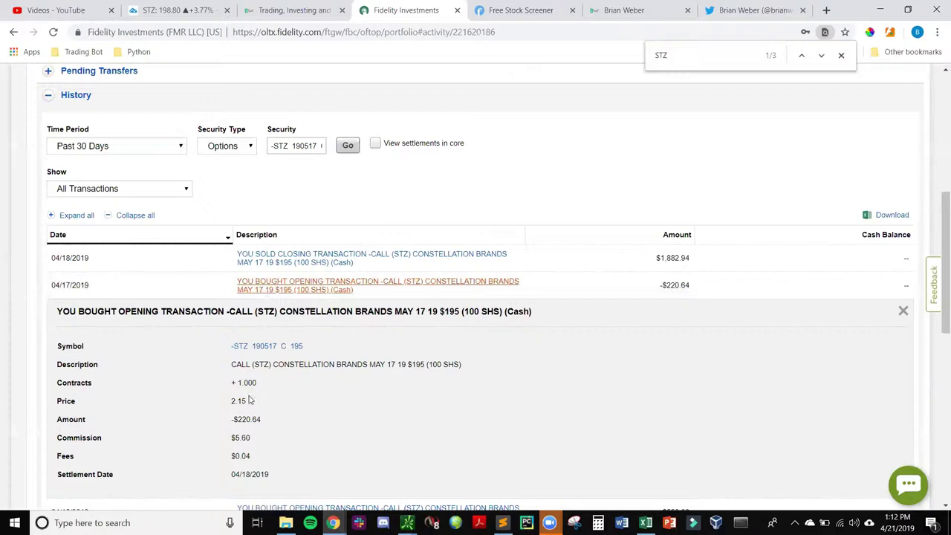
{"action": "scroll", "coordinate": [282, 371], "scroll_direction": "down", "scroll_amount": 1}
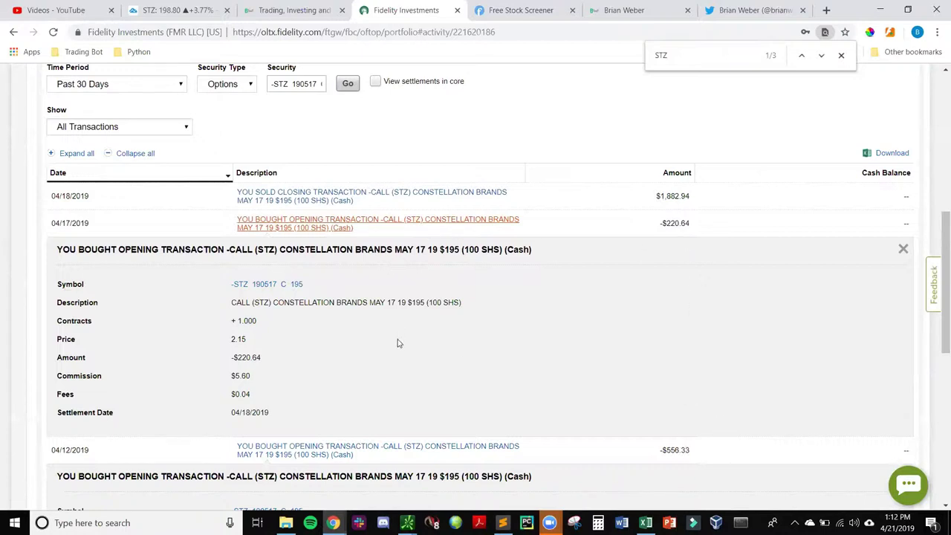
{"action": "scroll", "coordinate": [397, 345], "scroll_direction": "up", "scroll_amount": 1}
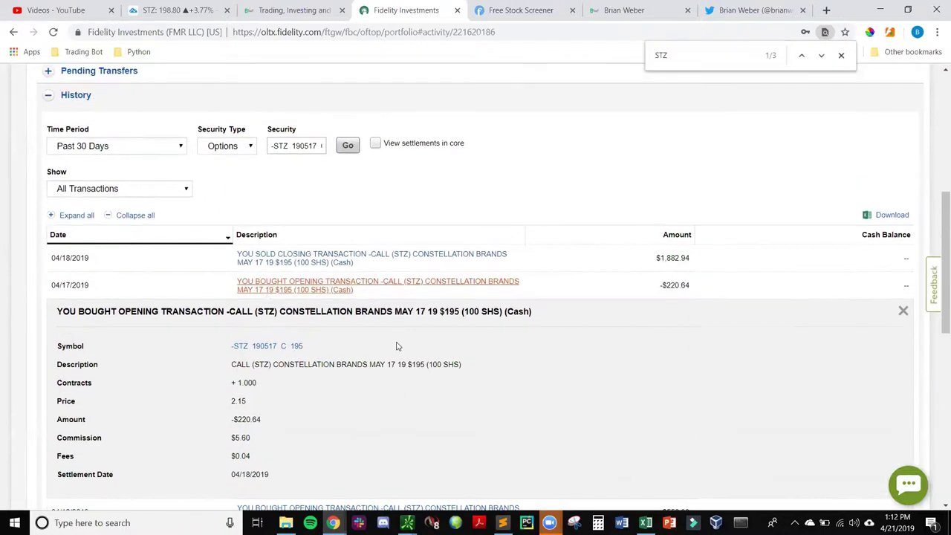
{"action": "left_click", "coordinate": [337, 260]}
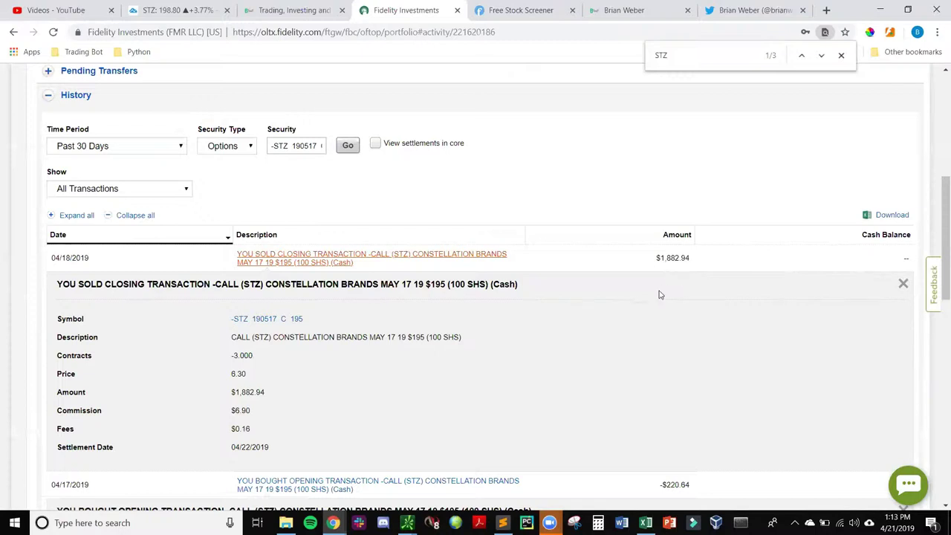
Return to the TradingView STZ daily chart and examine the April consolidation against the stop loss and the 199.09 and 180.39 levels.
{"action": "left_click", "coordinate": [150, 13]}
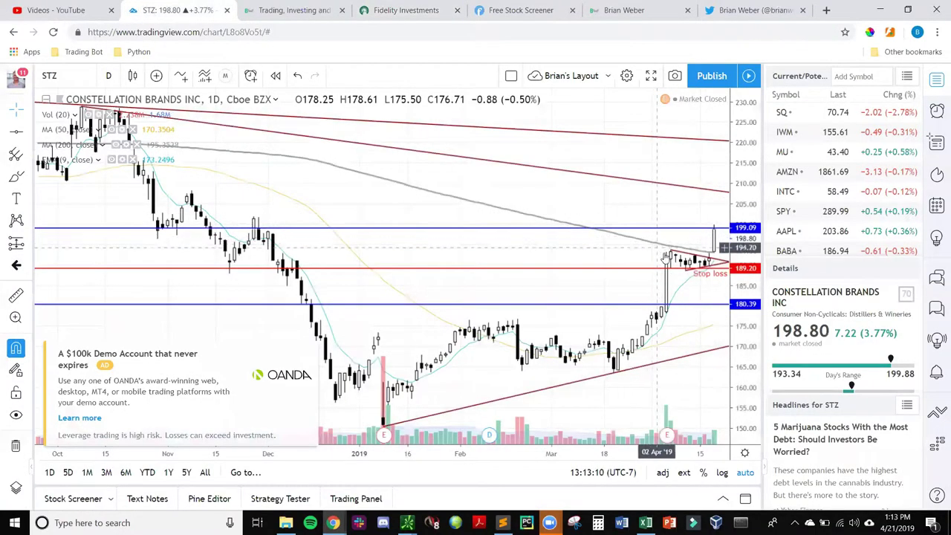
{"action": "scroll", "coordinate": [693, 281], "scroll_direction": "up", "scroll_amount": 2}
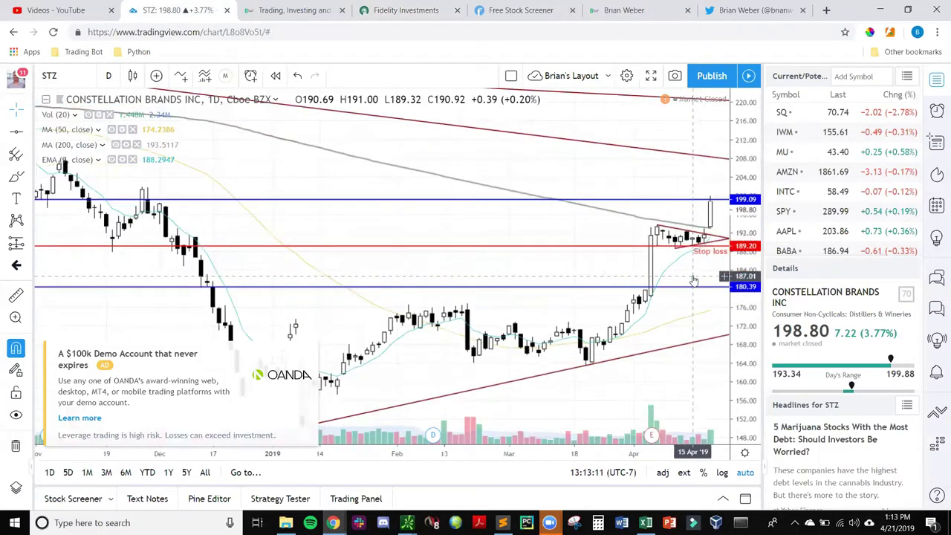
{"action": "scroll", "coordinate": [692, 281], "scroll_direction": "up", "scroll_amount": 1}
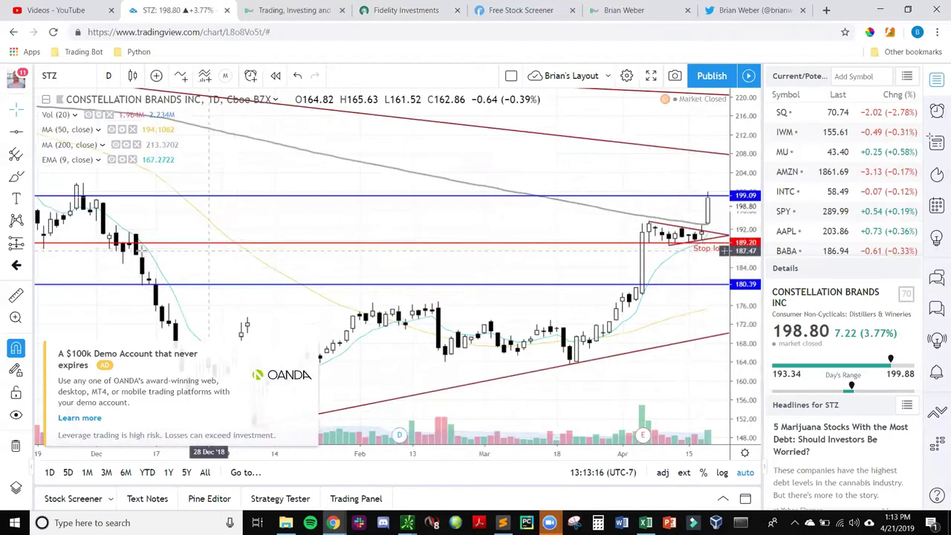
{"action": "scroll", "coordinate": [182, 256], "scroll_direction": "down", "scroll_amount": 1}
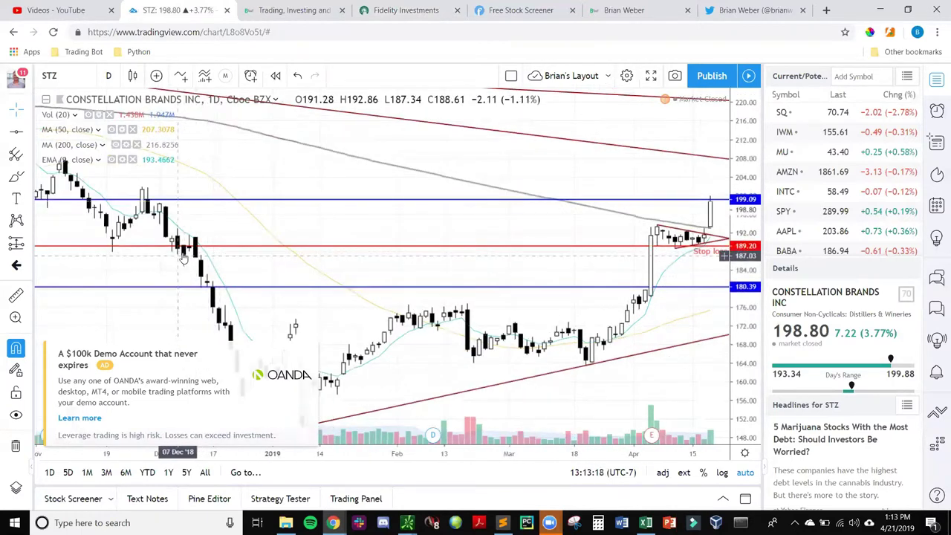
{"action": "scroll", "coordinate": [185, 258], "scroll_direction": "down", "scroll_amount": 1}
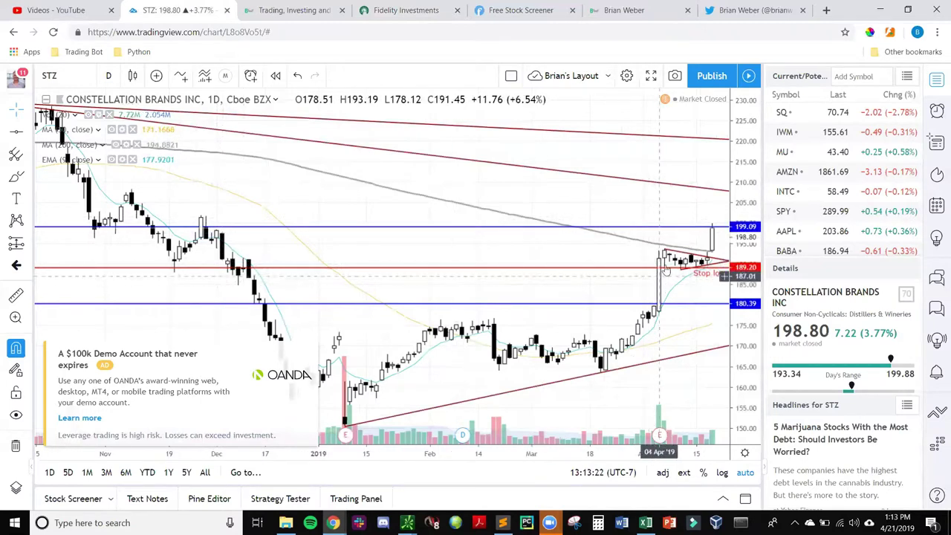
{"action": "scroll", "coordinate": [681, 271], "scroll_direction": "up", "scroll_amount": 1}
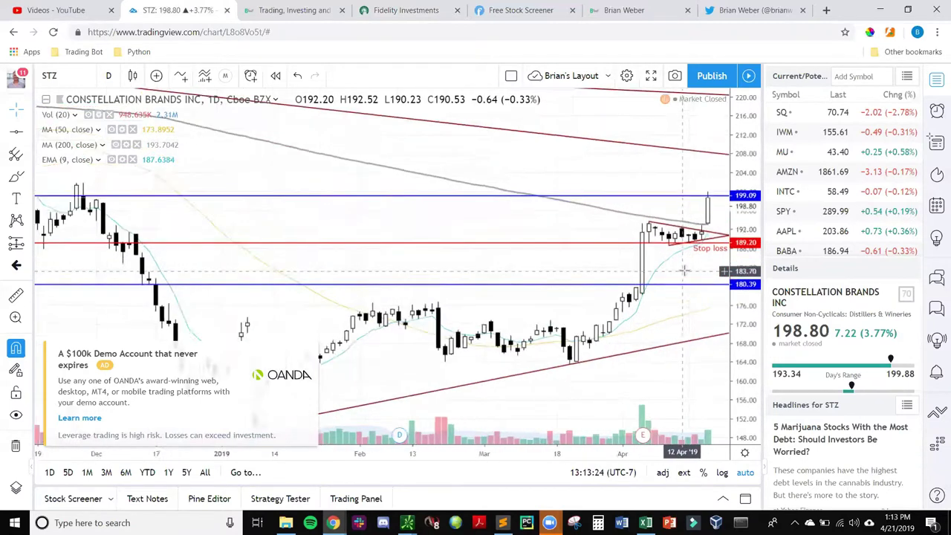
{"action": "scroll", "coordinate": [682, 272], "scroll_direction": "up", "scroll_amount": 1}
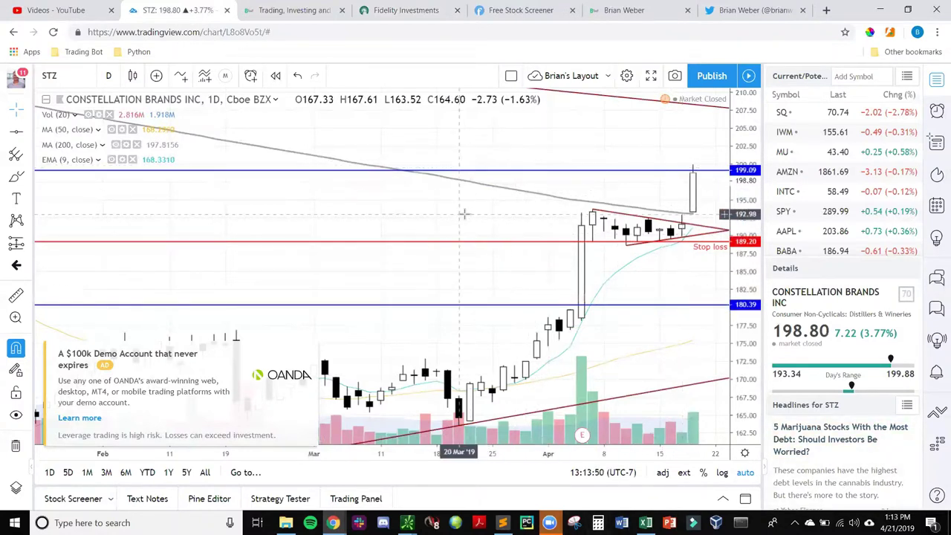
{"action": "scroll", "coordinate": [462, 214], "scroll_direction": "down", "scroll_amount": 3}
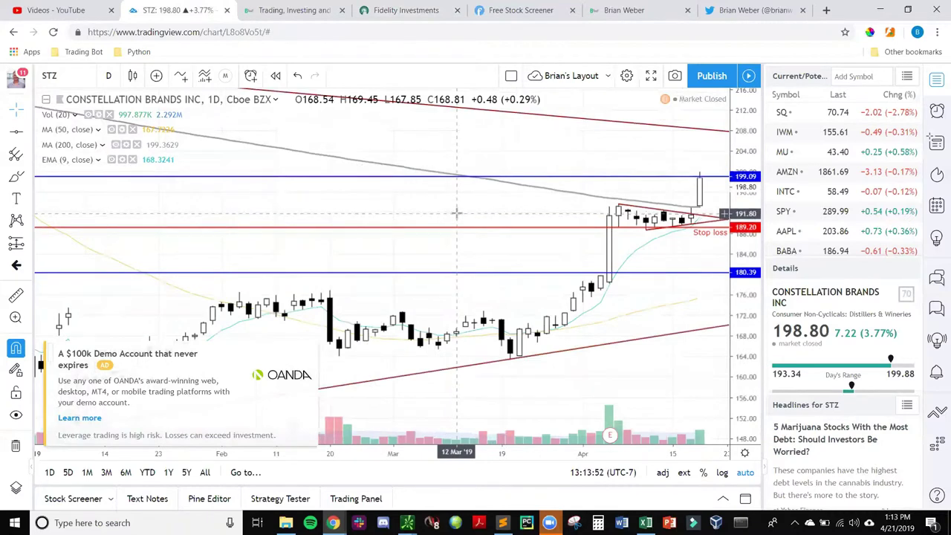
{"action": "scroll", "coordinate": [453, 213], "scroll_direction": "down", "scroll_amount": 1}
{"action": "scroll", "coordinate": [453, 210], "scroll_direction": "down", "scroll_amount": 1}
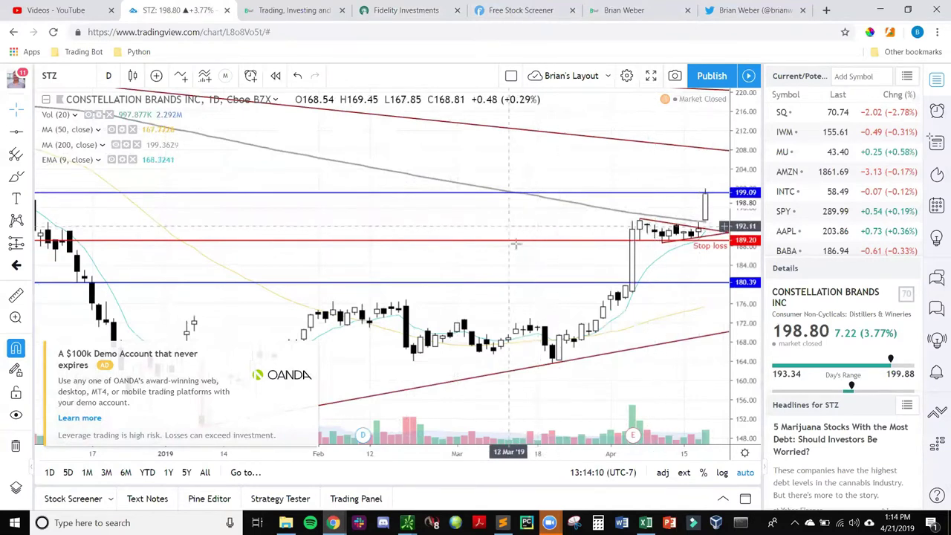
{"action": "scroll", "coordinate": [512, 223], "scroll_direction": "down", "scroll_amount": 2}
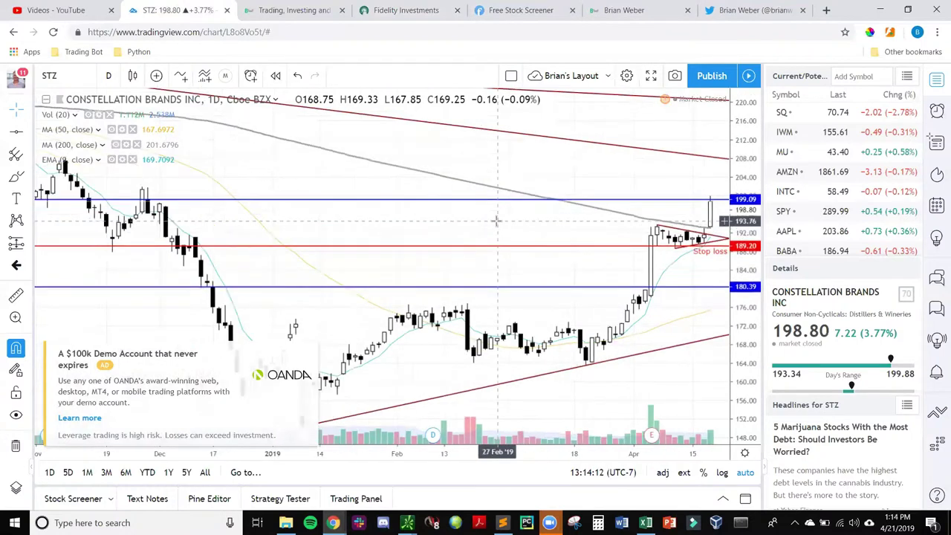